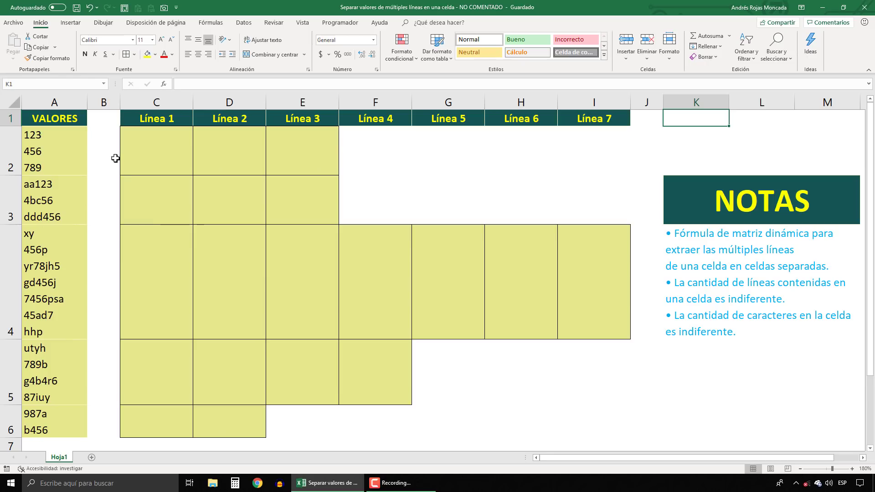
Step: Start C2 with =SECUENCIA(,LARGO(A2)) and preview its array {1,…,11}
click(151, 150)
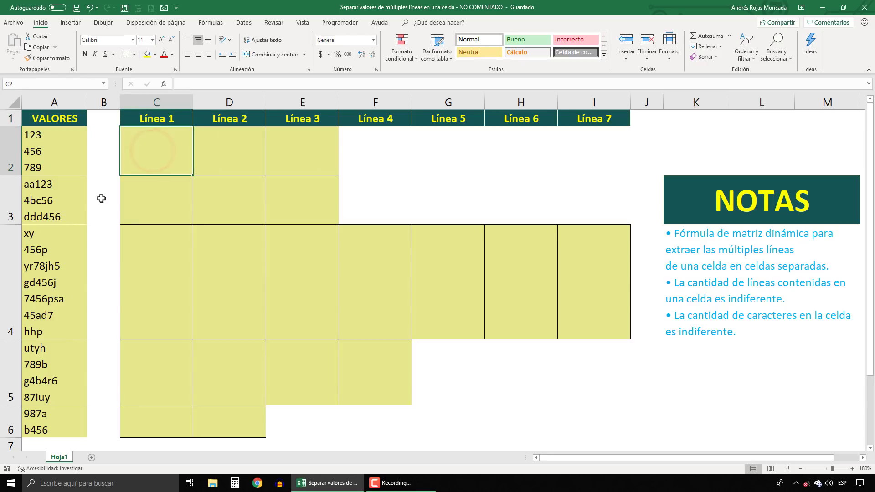
text(=sec)
key(Tab)
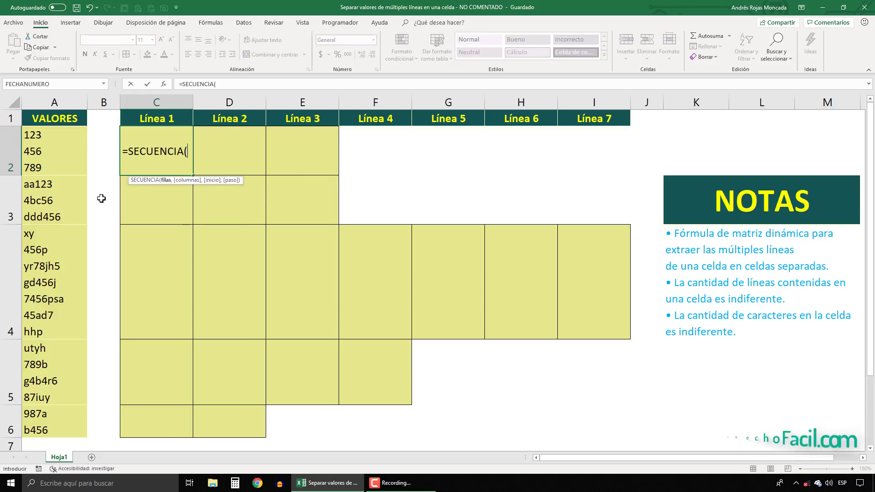
text(,lar)
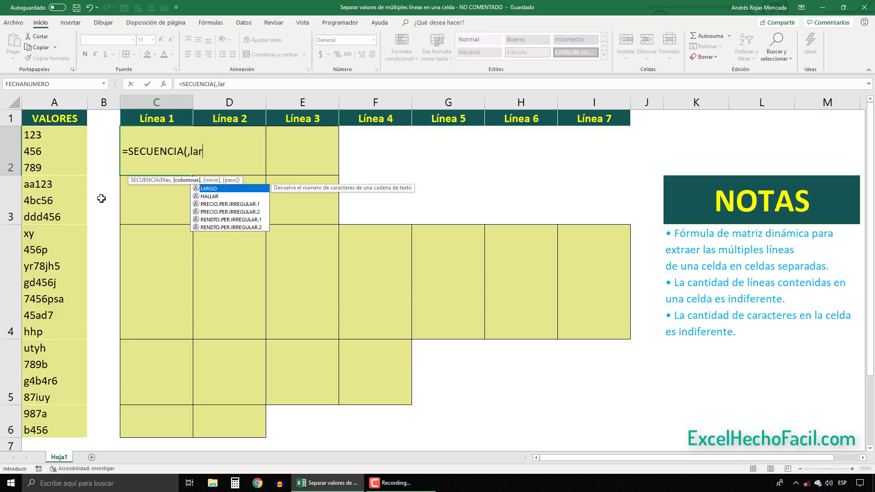
key(Tab)
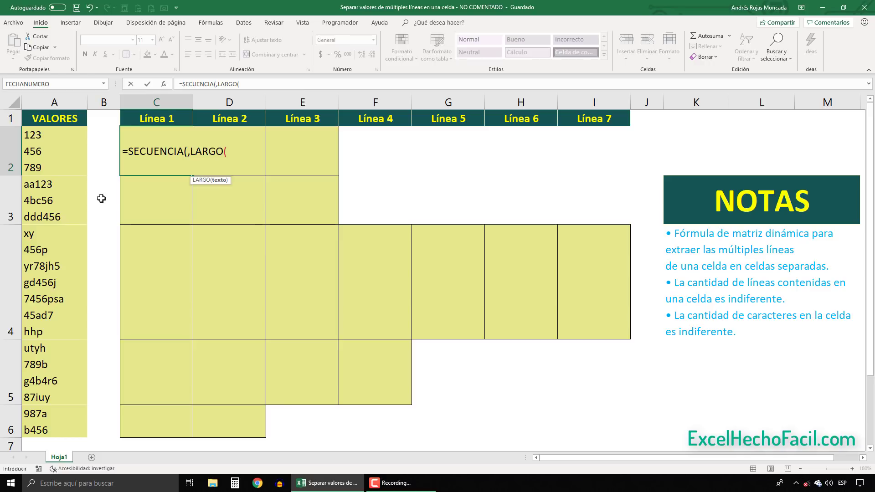
click(71, 154)
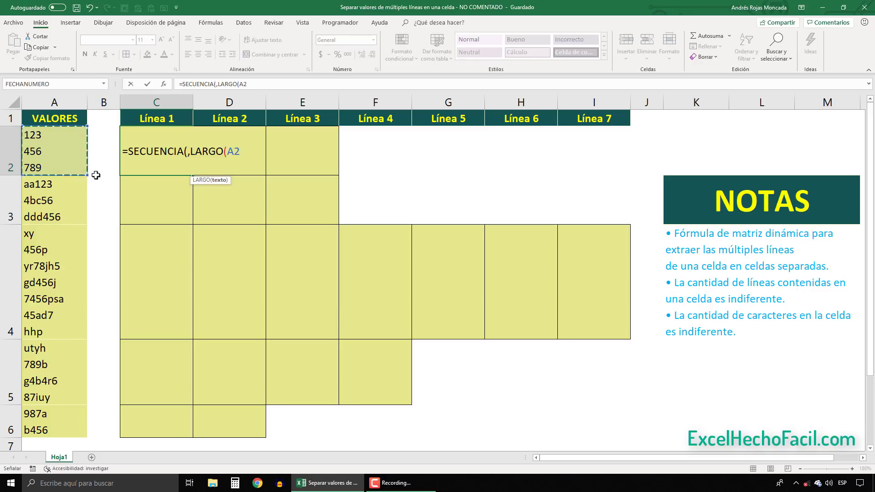
text()))
key(F9)
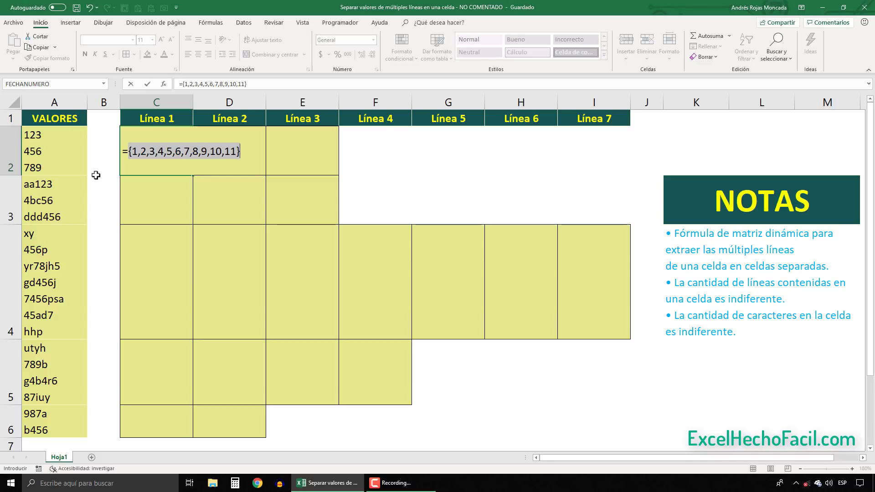
key(ctrl+z)
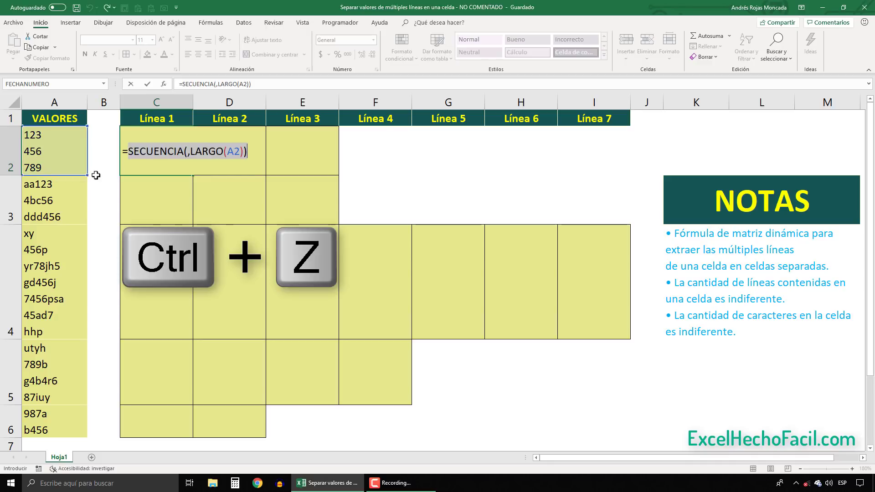
Step: Make C2 =EXTRAE(A2,SECUENCIA(,LARGO(A2)),1), preview it, and commit so A2's characters spill across row 2
click(128, 151)
text(ex)
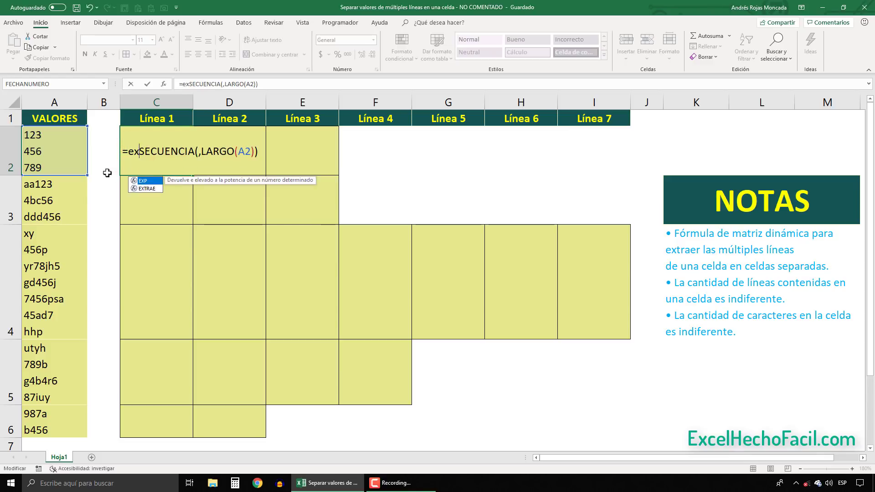
text(tr)
key(Tab)
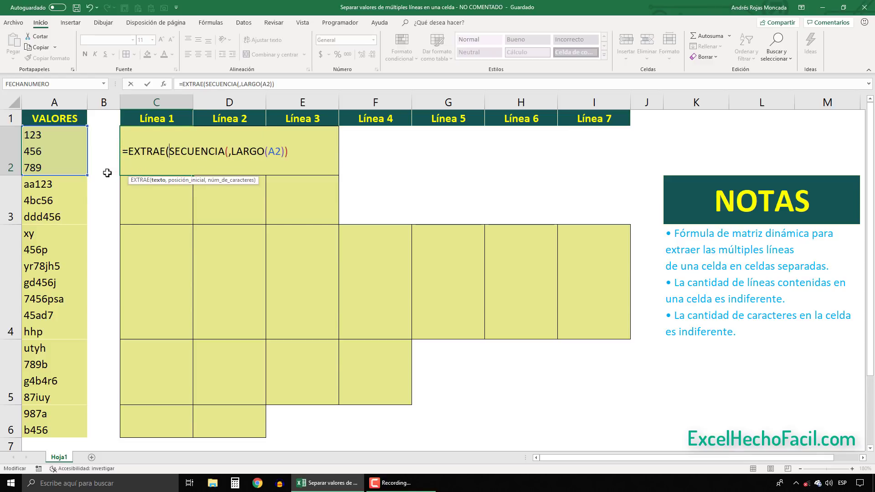
click(69, 159)
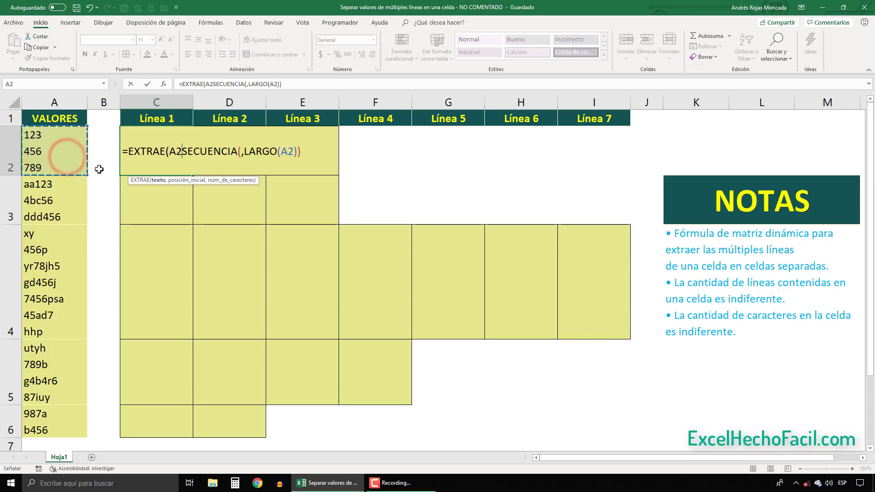
text(,)
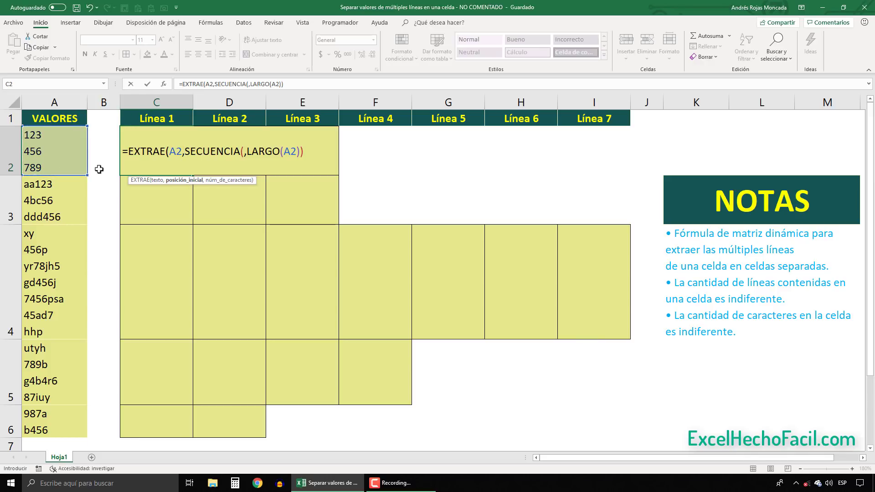
click(180, 180)
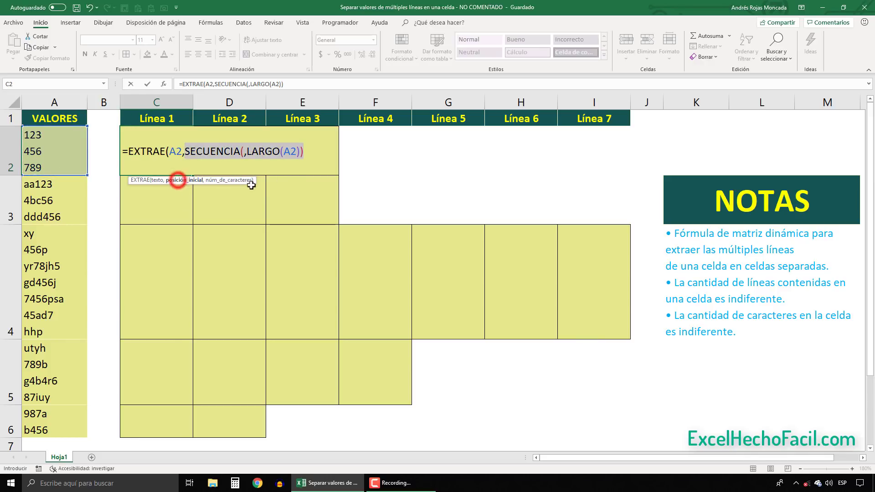
click(306, 152)
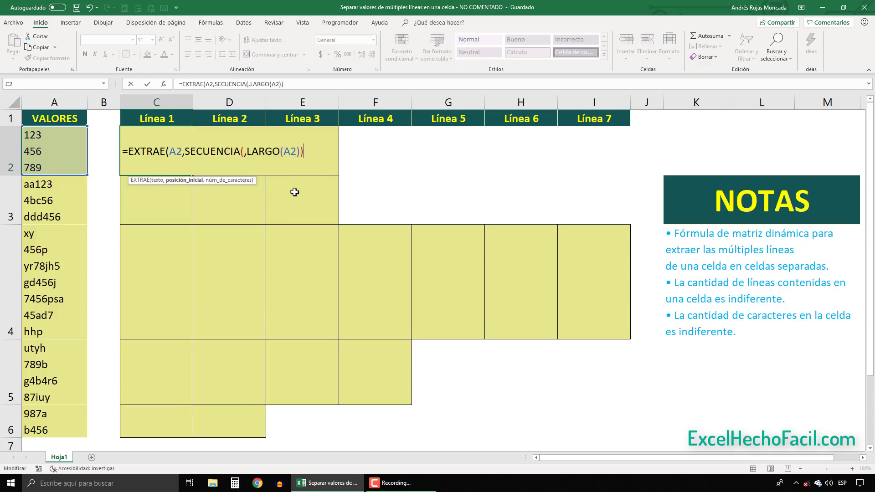
text(,1))
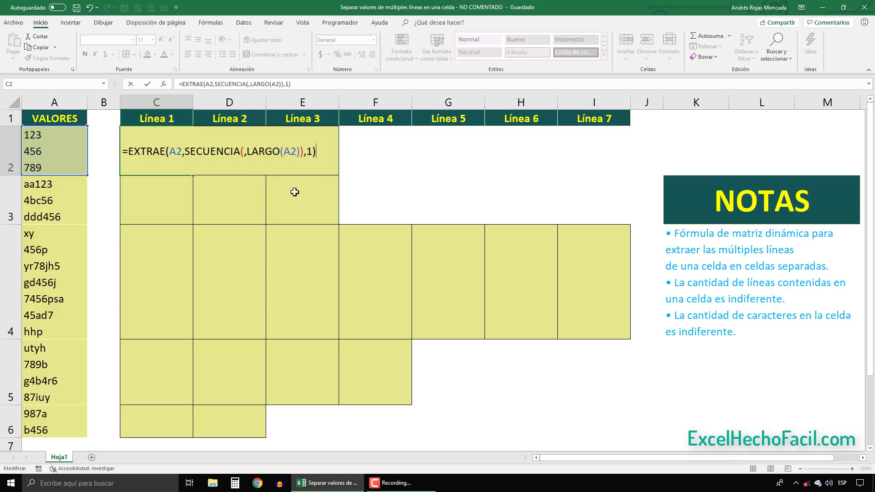
key(F9)
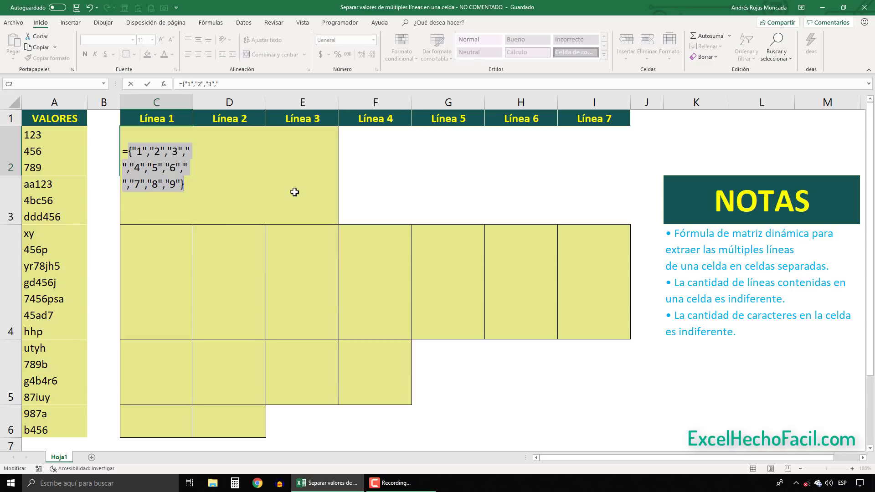
key(ctrl+z)
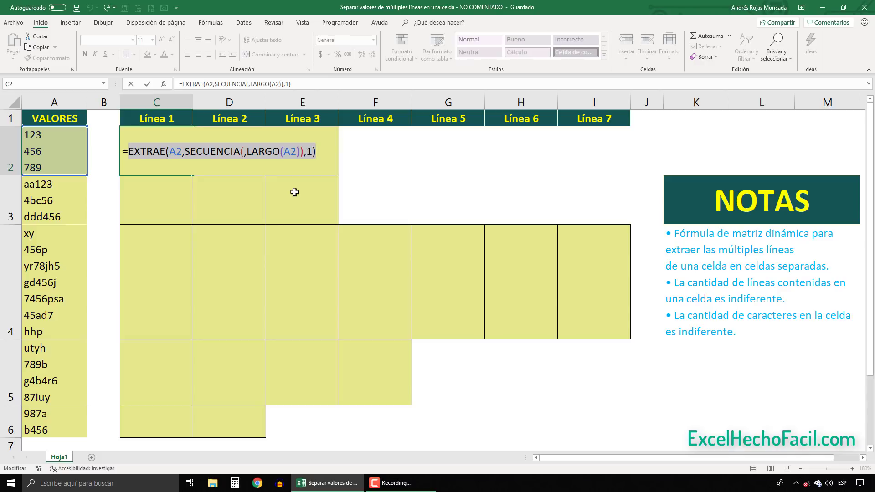
key(ctrl+Return)
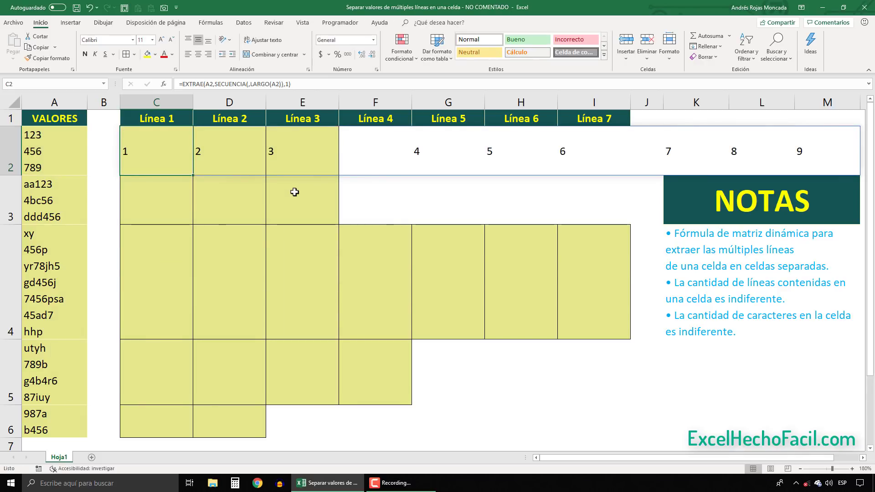
Step: Wrap C2's formula in SI( with test EXTRAE(…)=CARACTER(10), previewing which characters are line breaks
key(F2)
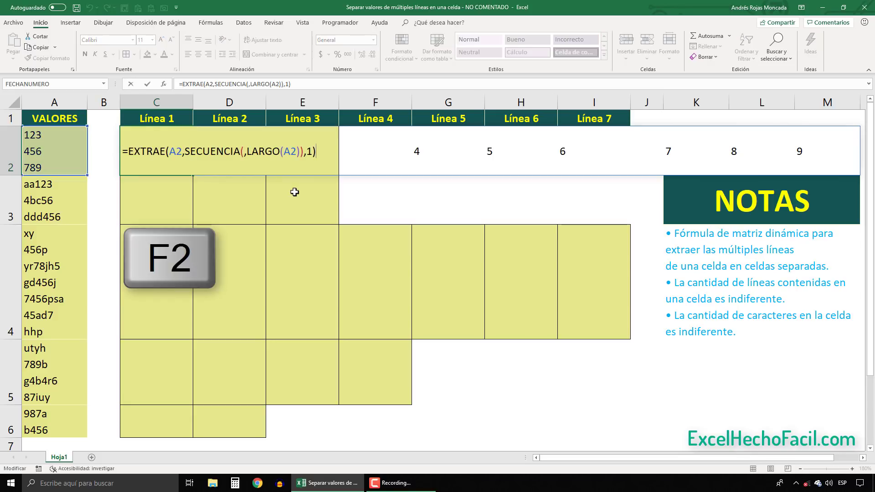
click(128, 151)
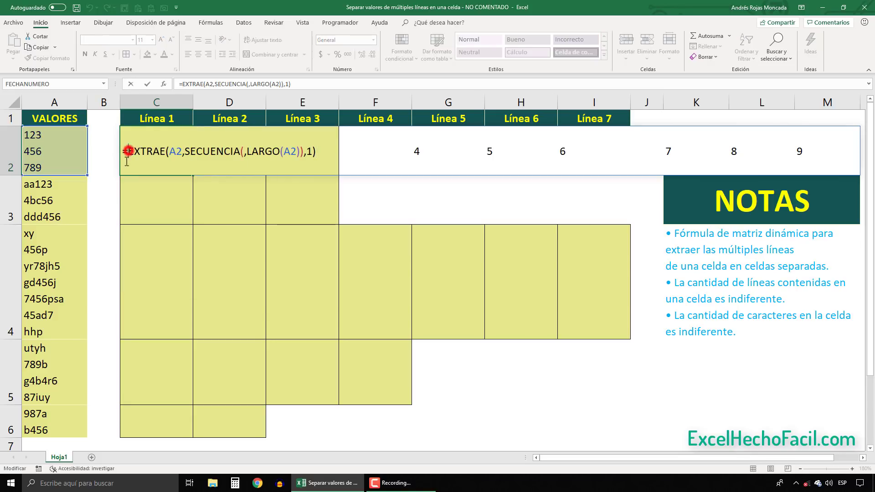
text(SI()
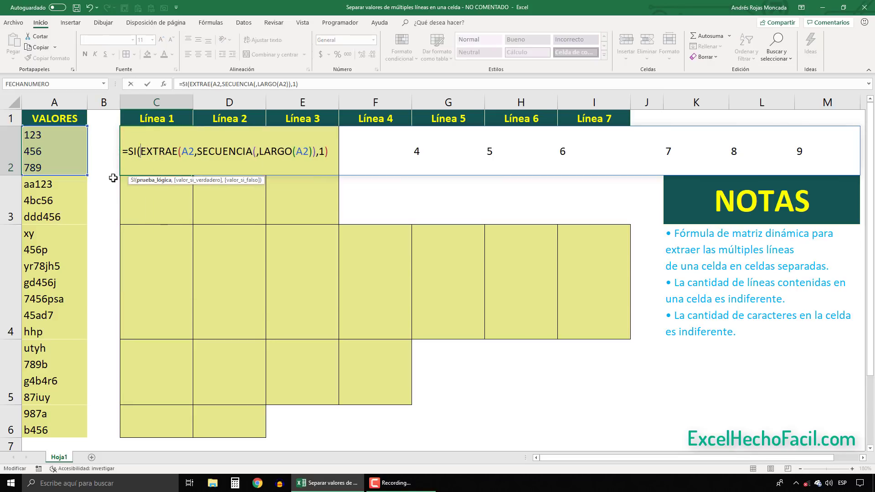
click(150, 180)
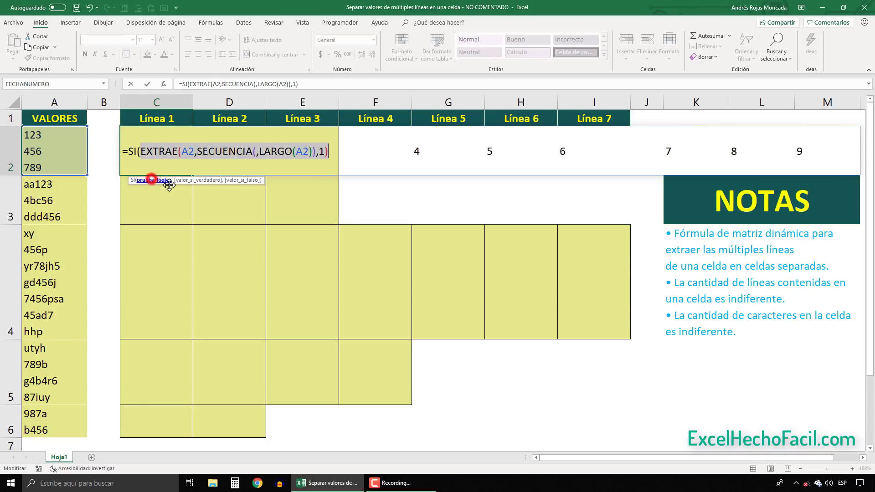
click(329, 151)
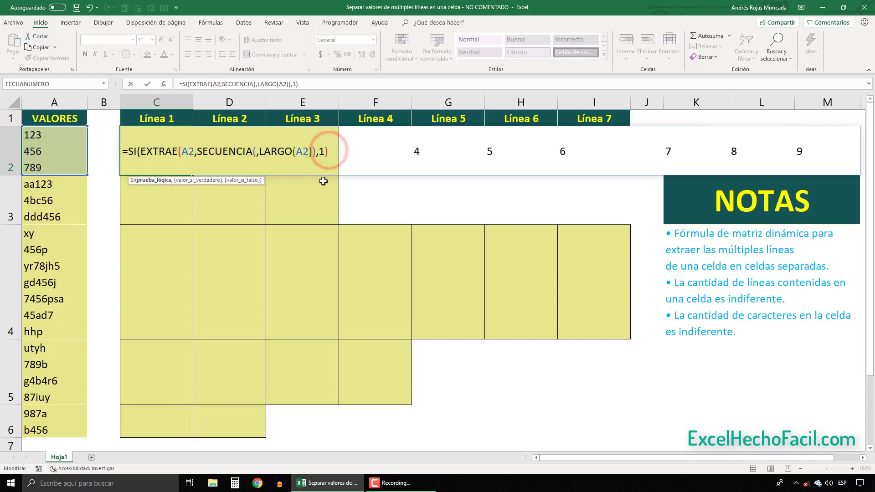
text(=car)
key(Tab)
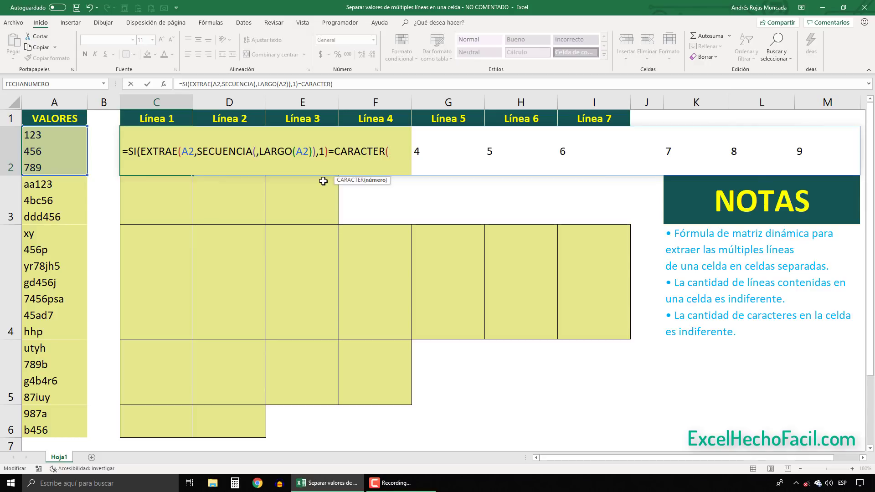
text())
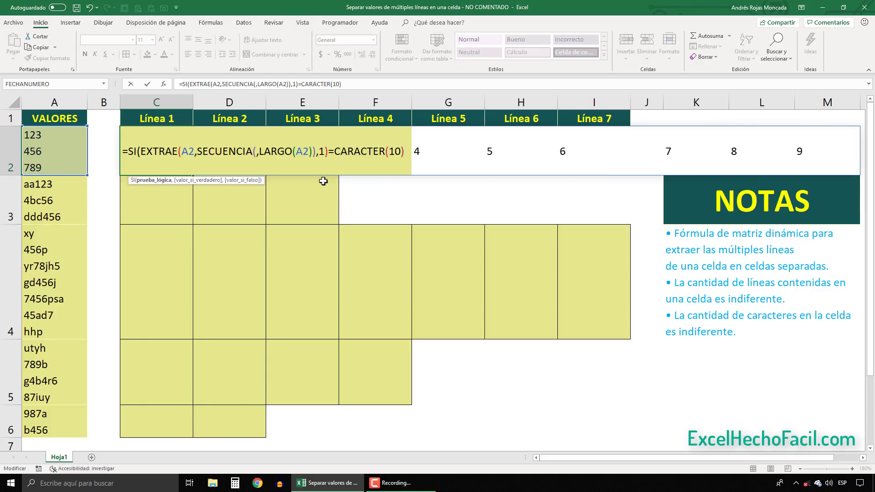
click(159, 180)
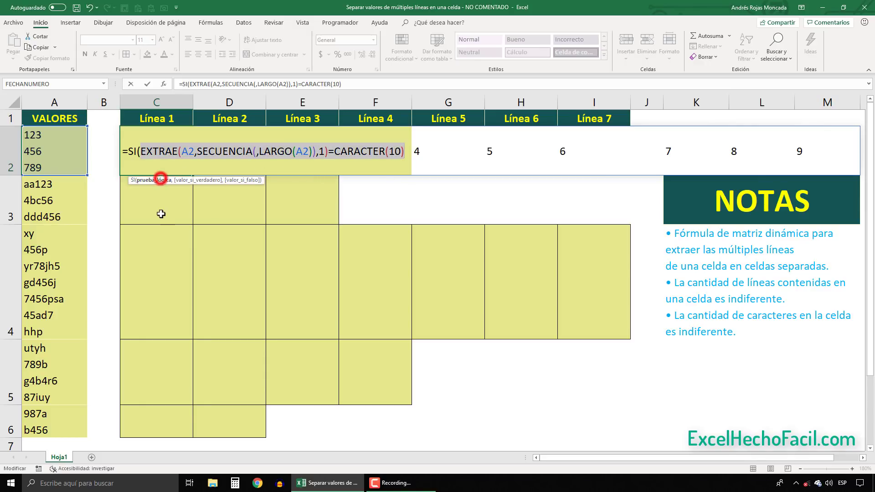
key(F9)
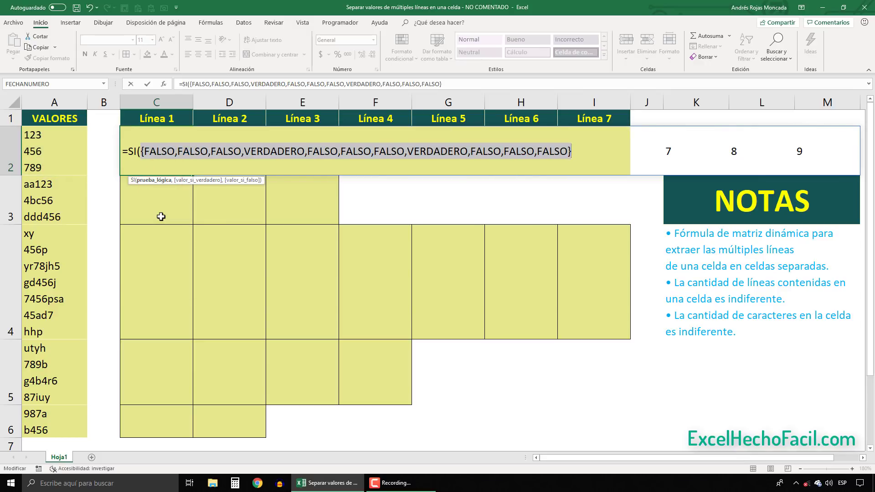
key(ctrl+z)
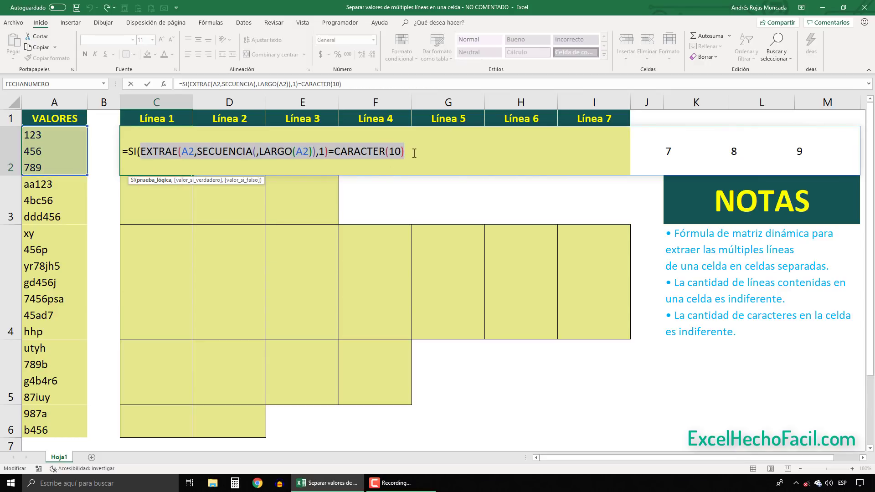
click(413, 153)
Step: Complete the SI with SECUENCIA(,LARGO(A2)) as true result and NOD() as false, then commit
text(,)
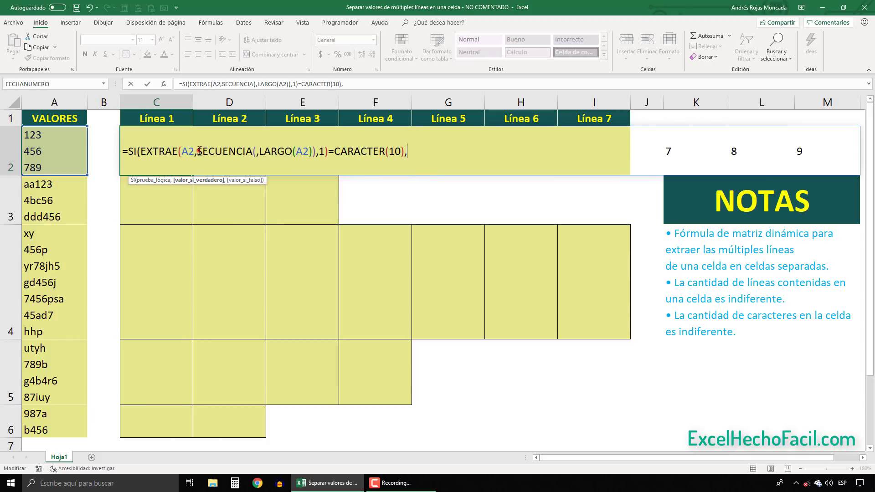
drag(197, 152, 316, 155)
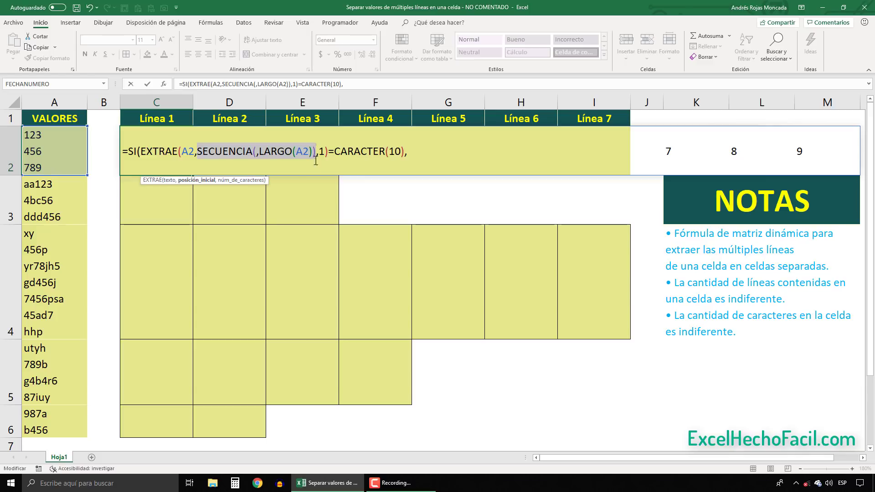
key(ctrl+c)
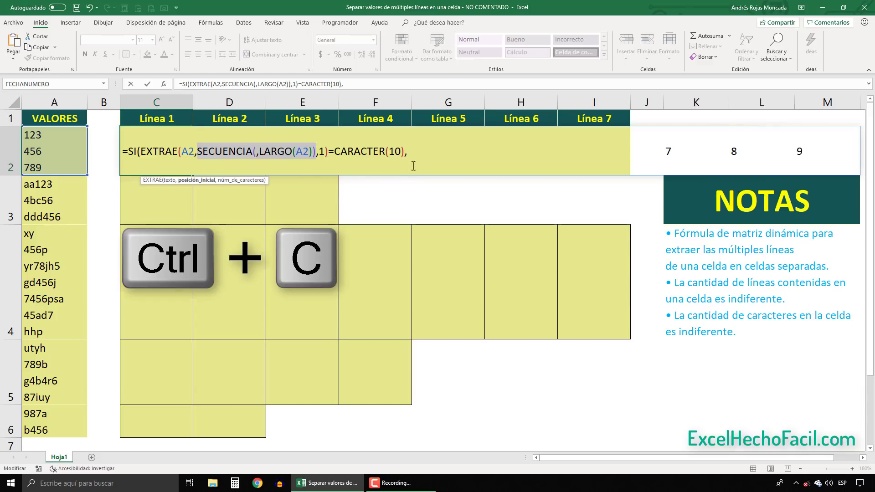
click(413, 150)
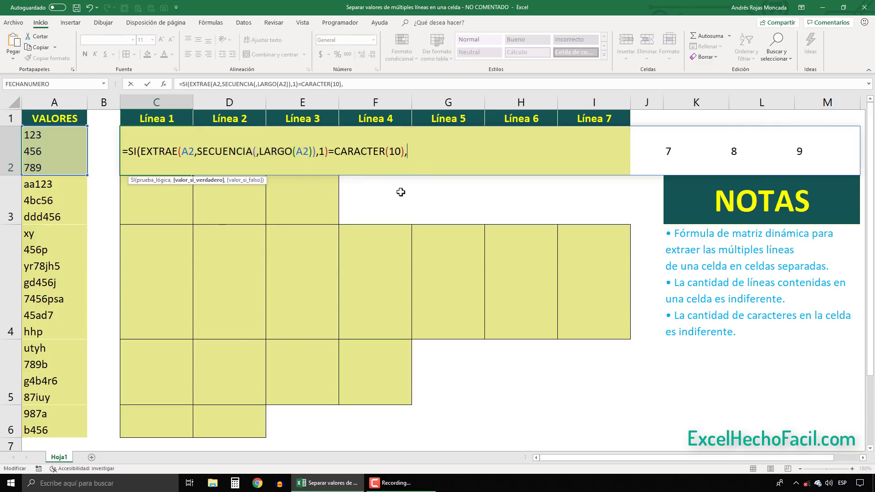
key(ctrl+v)
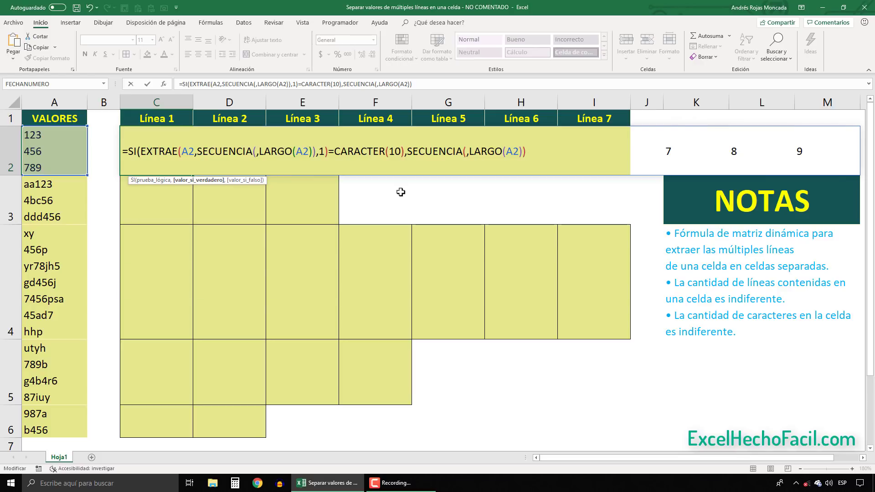
text(,nod)
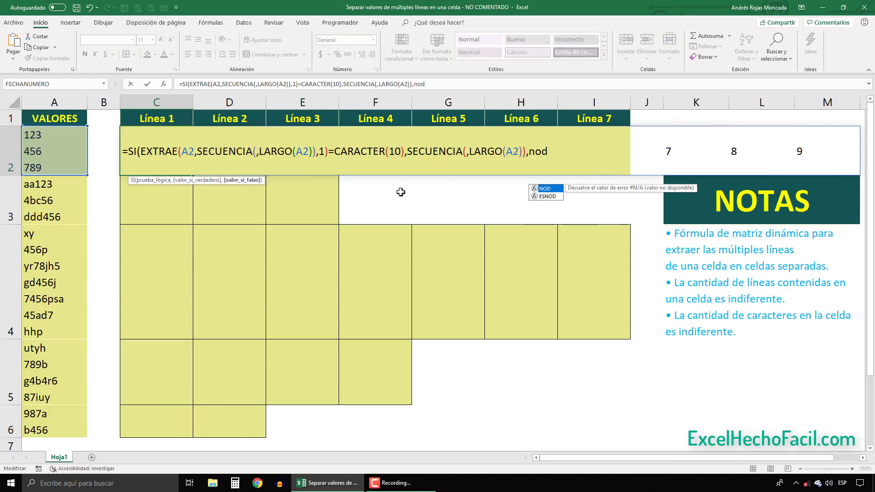
key(Tab)
text())
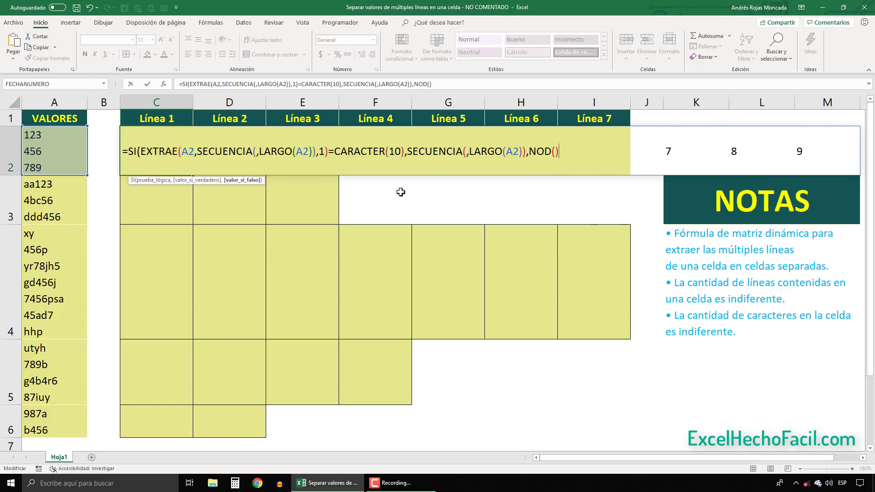
text())
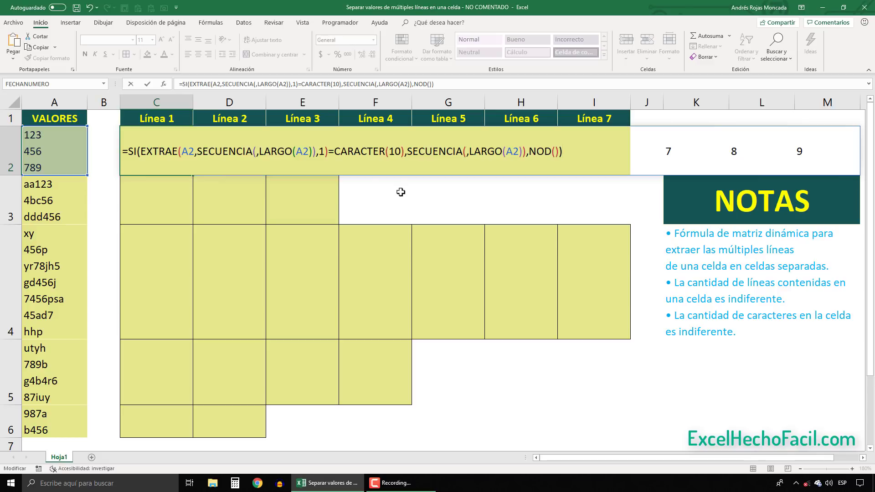
key(F9)
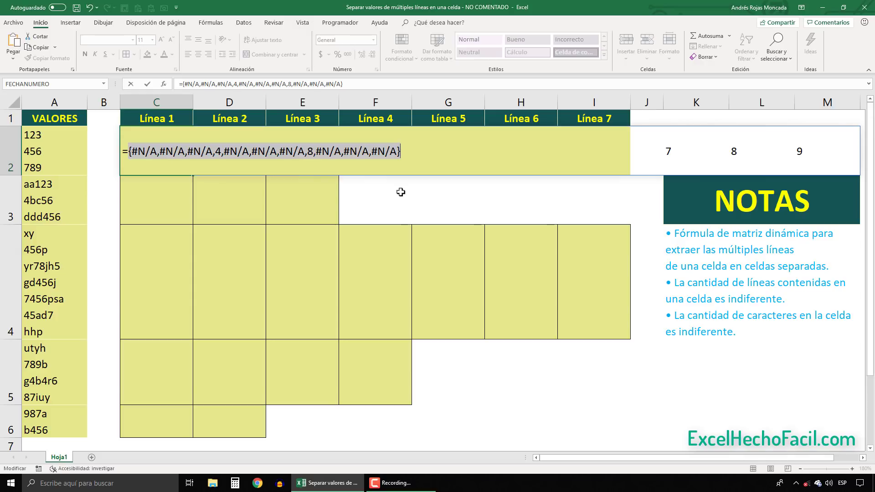
key(ctrl+z)
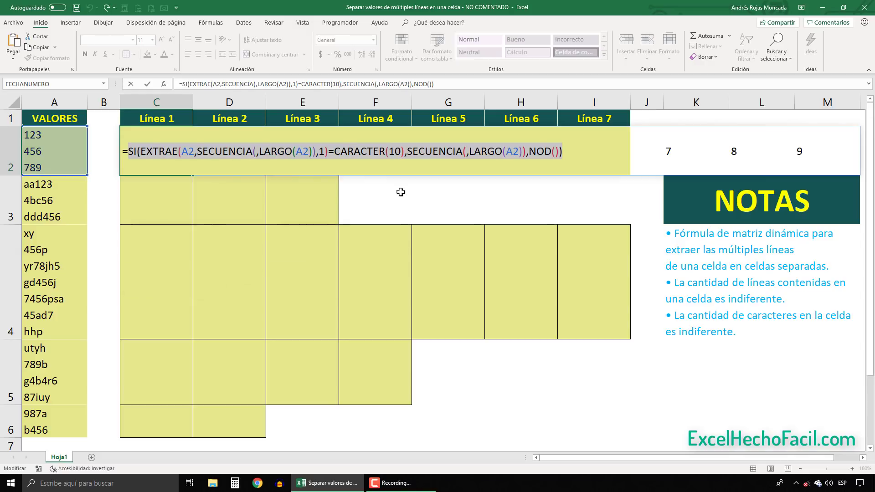
key(ctrl+Return)
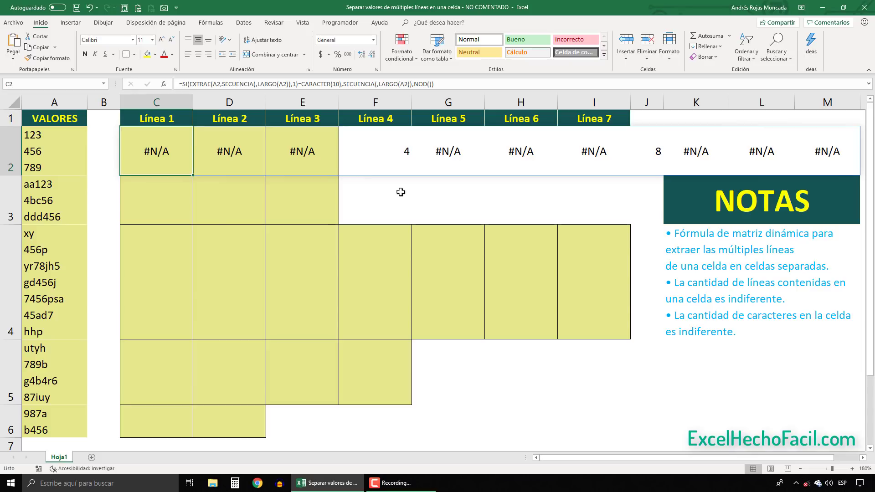
Step: Wrap C2's formula in AGREGAR(15 K.ESIMO.MENOR, 6 omit errors, …) and copy the SI expression
key(F2)
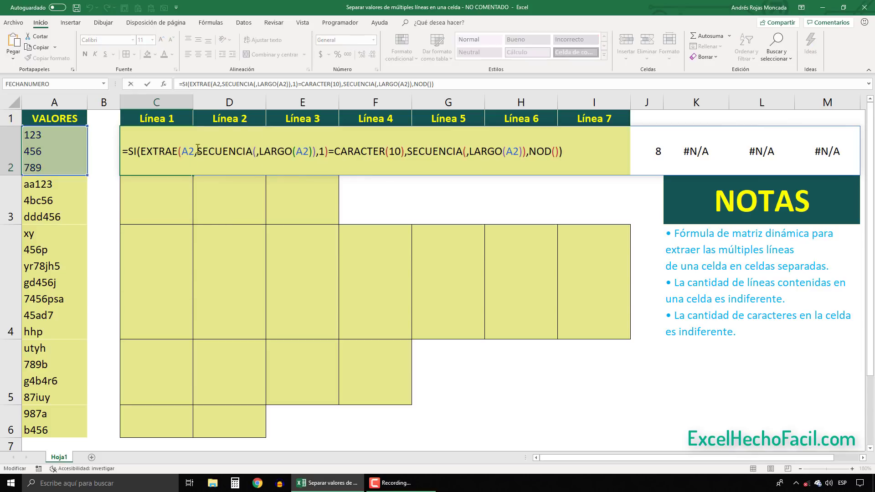
click(129, 151)
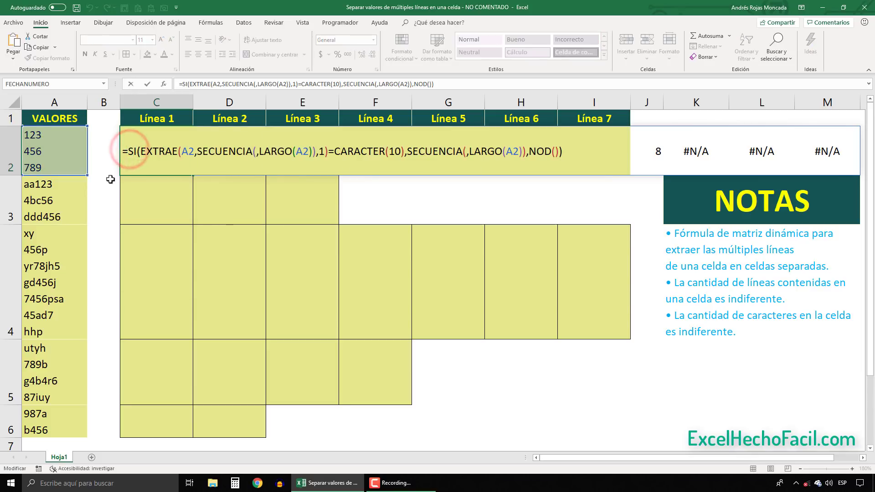
text(agre)
key(Tab)
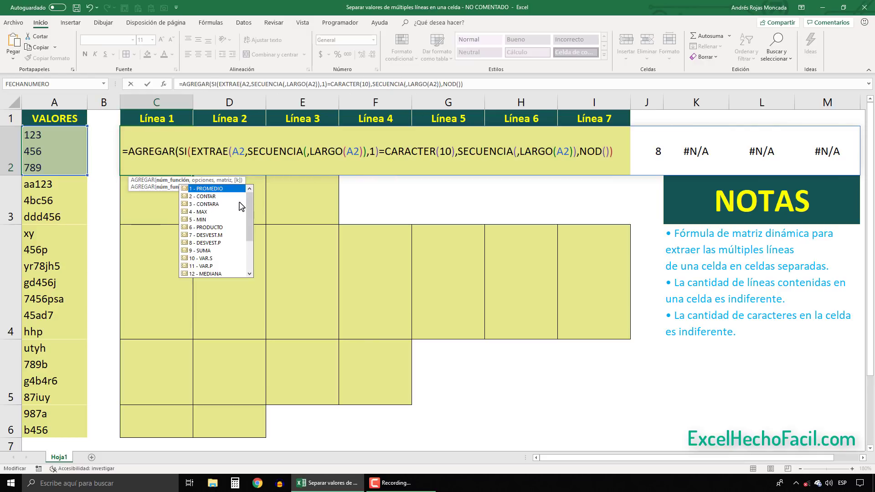
drag(250, 220, 251, 248)
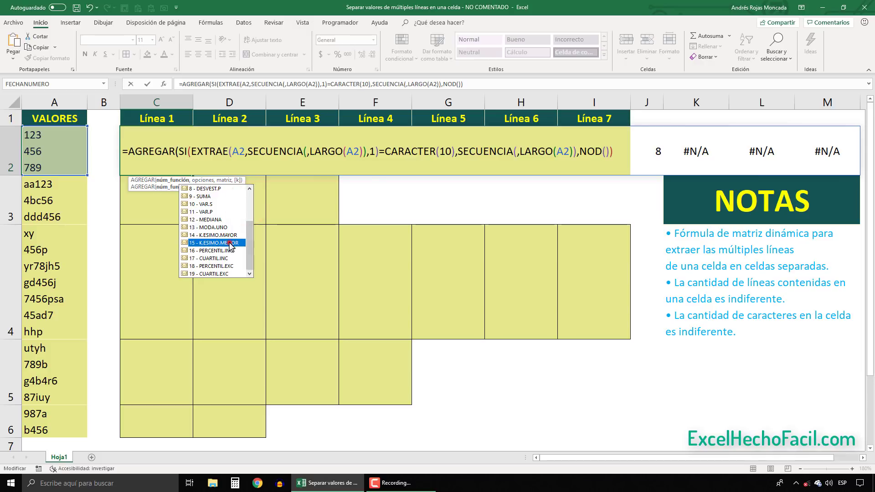
double_click(230, 243)
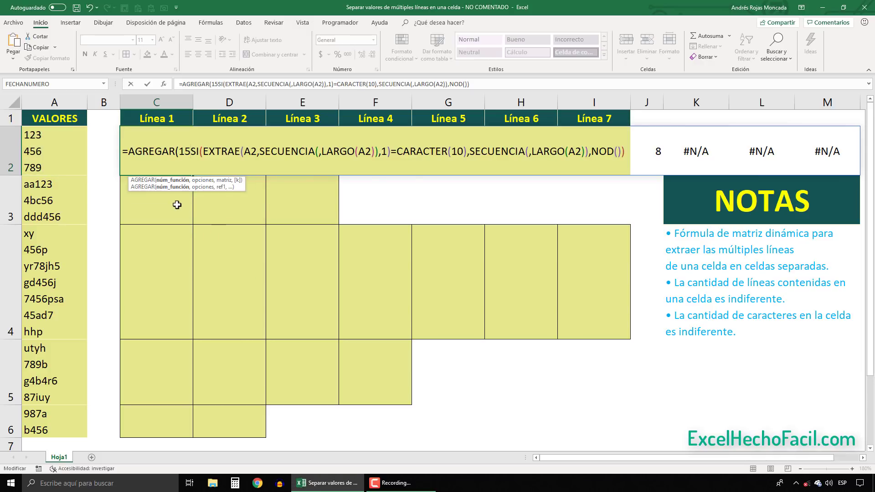
text(,)
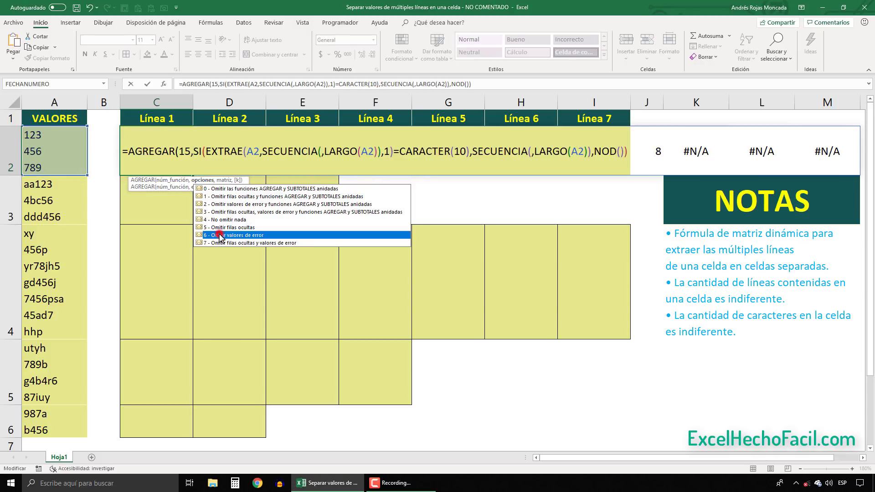
double_click(218, 234)
text(,6)
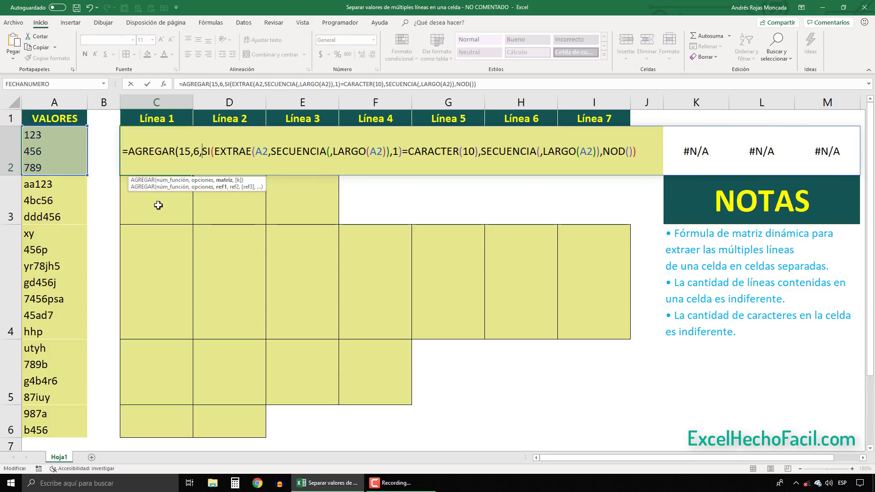
click(220, 187)
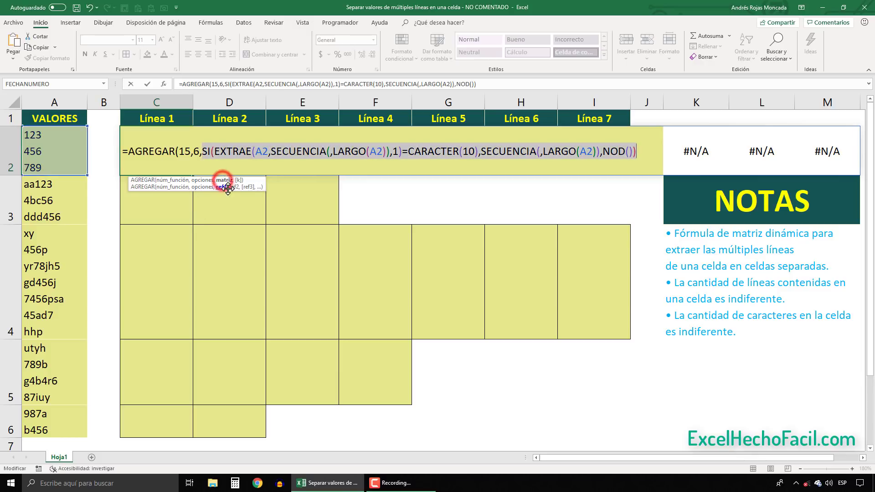
key(ctrl+c)
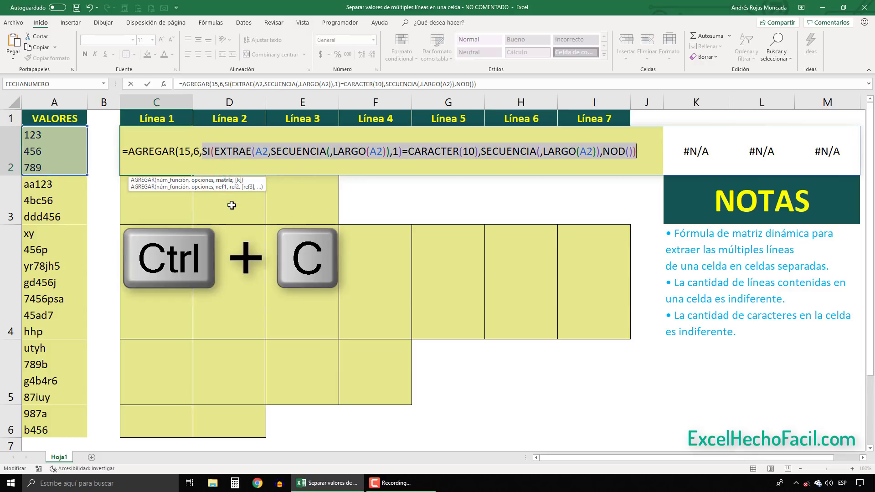
click(637, 151)
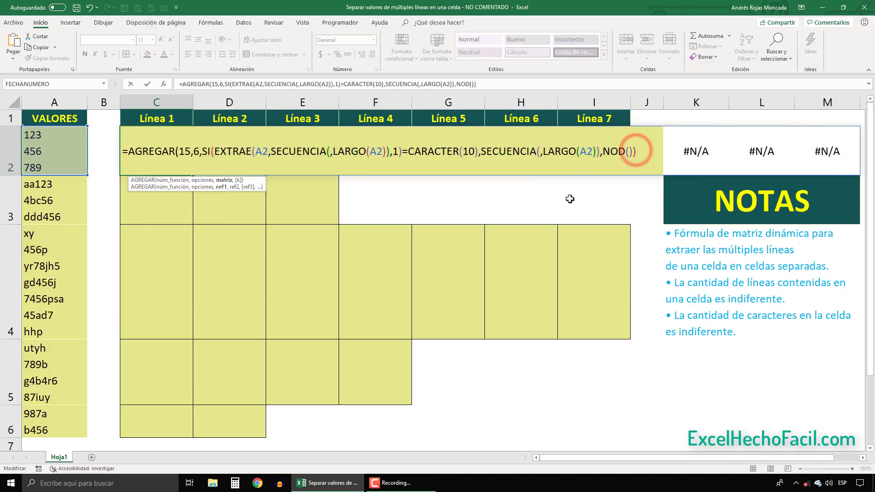
Step: Add ESNUMERO(SI(…)) as AGREGAR's next argument and preview its TRUE/FALSE results
text(,esnu)
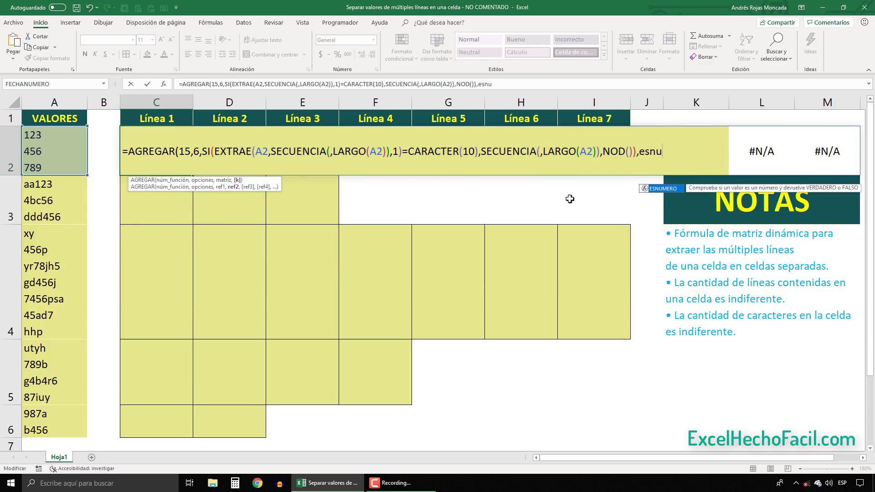
key(Tab)
key(ctrl+v)
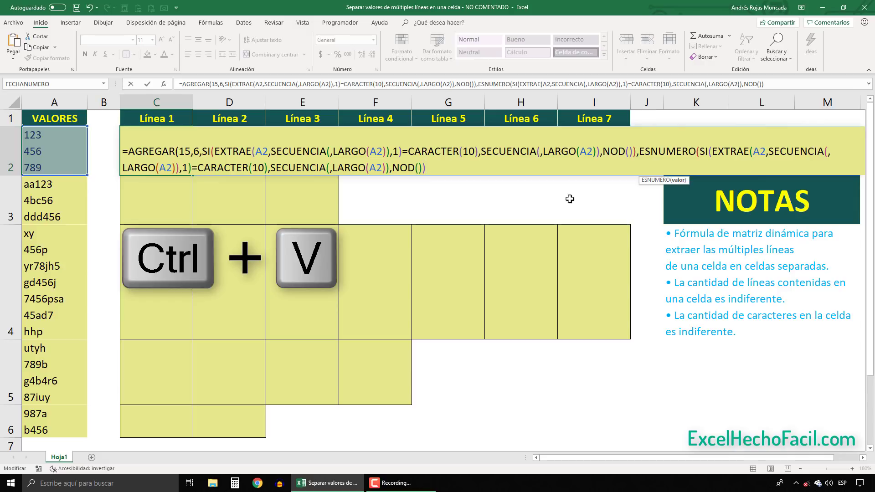
text())
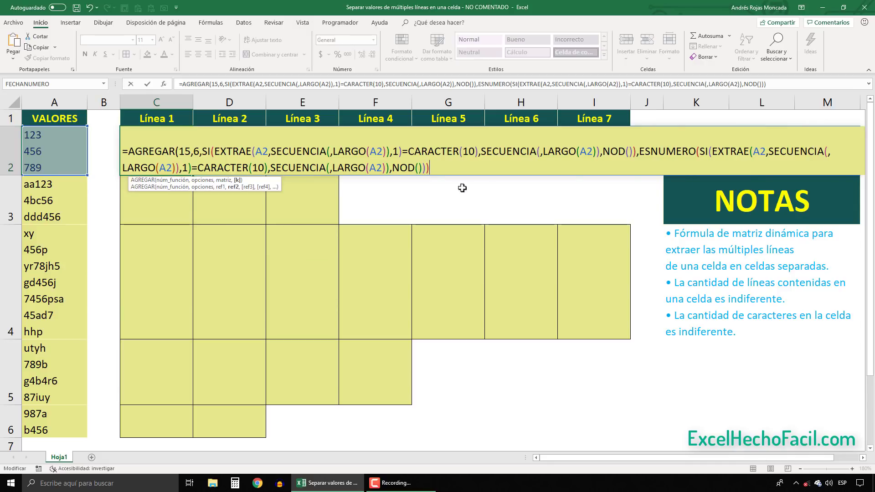
click(237, 180)
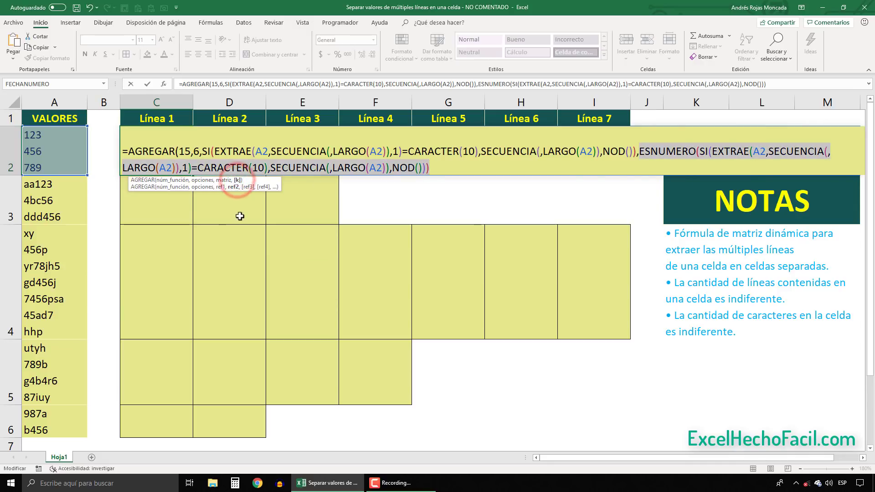
key(F9)
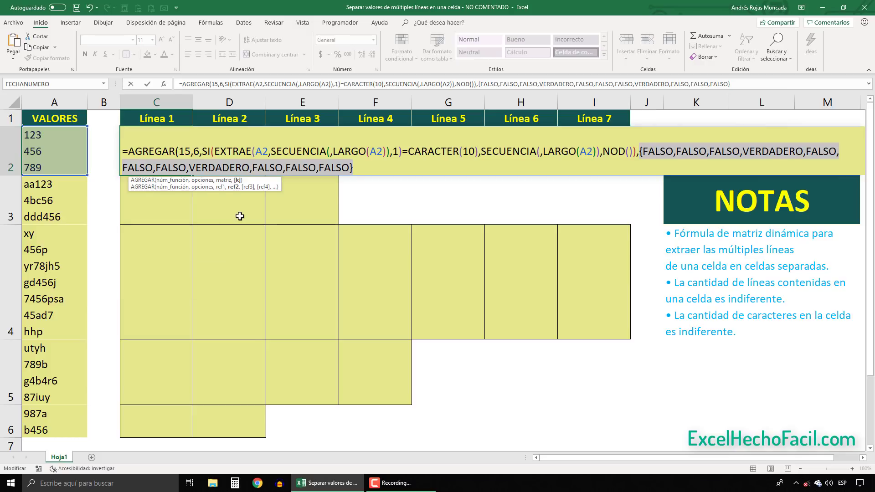
key(ctrl+z)
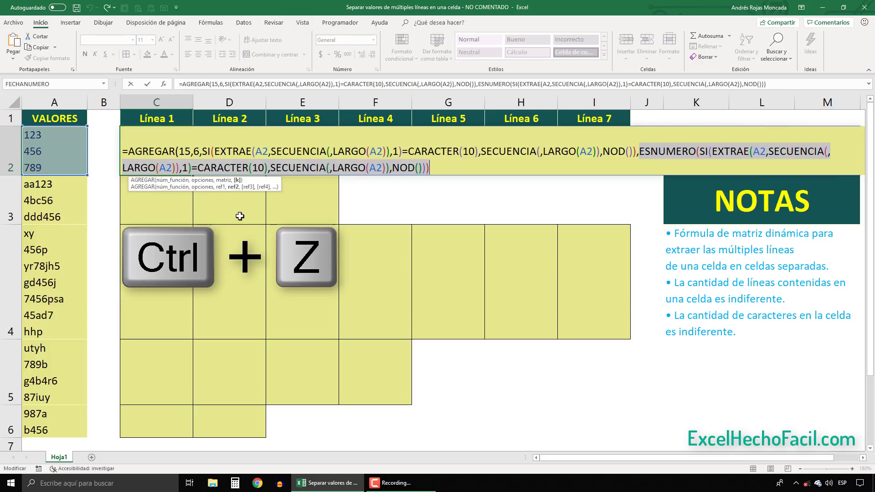
Step: Multiply the ESNUMERO argument by 1 so it previews as 0s and 1s
click(430, 167)
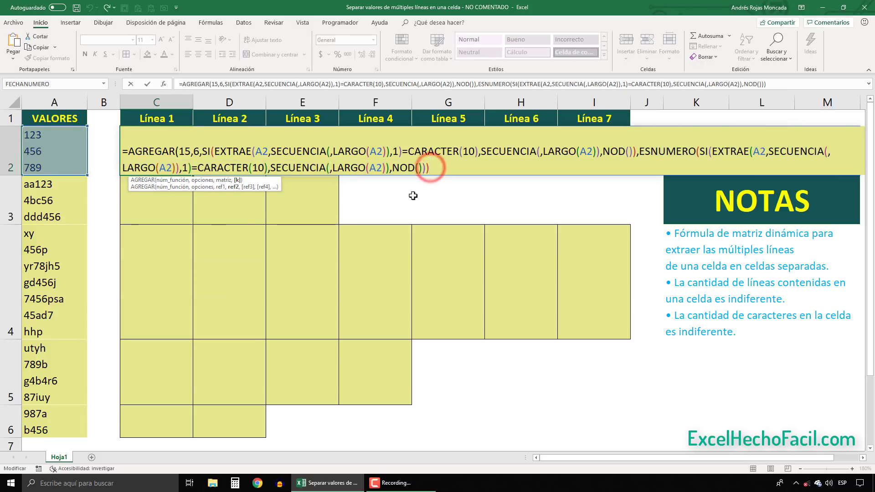
text(*1)
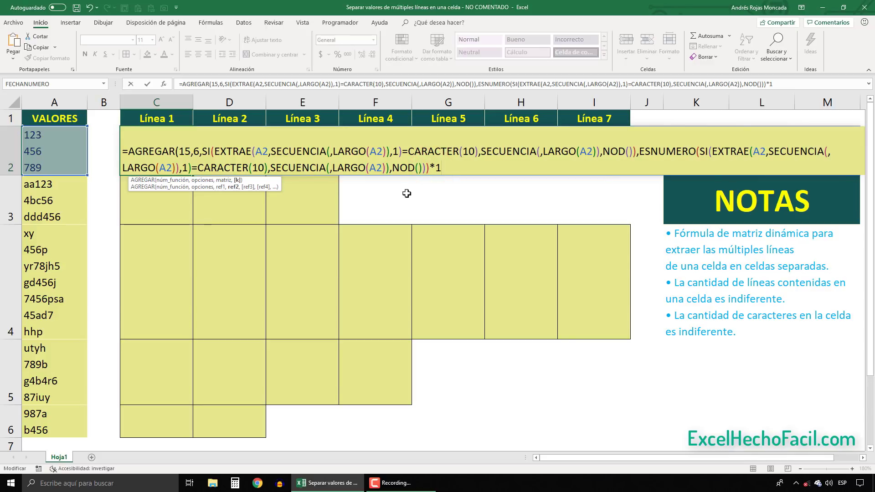
click(238, 180)
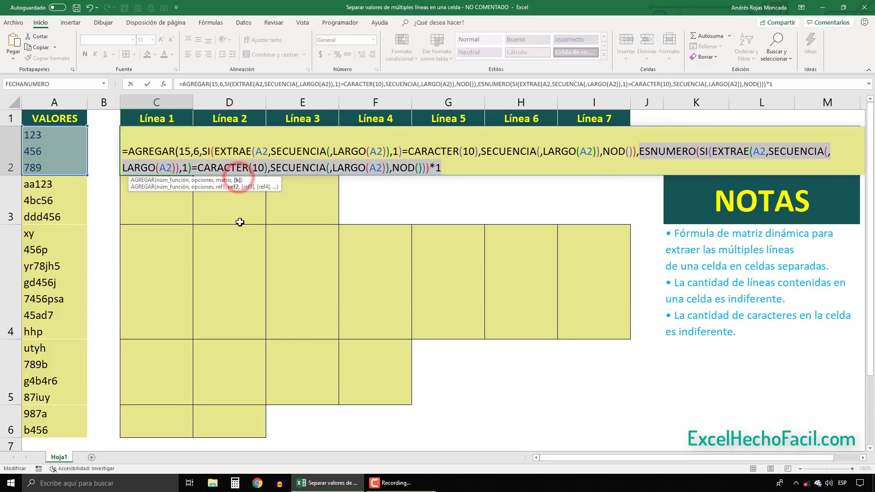
key(F9)
key(ctrl+z)
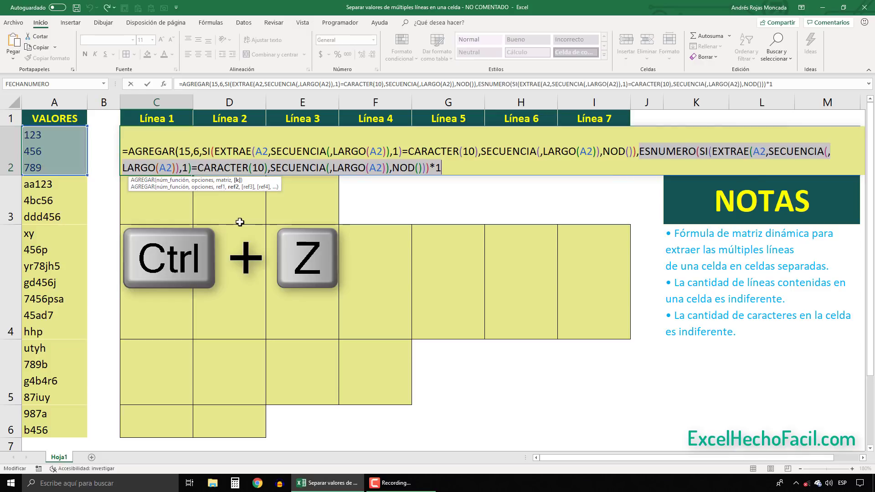
Step: Wrap ESNUMERO(SI(…))*1 in SUMA, which previews as 2 line breaks
click(638, 153)
text(su)
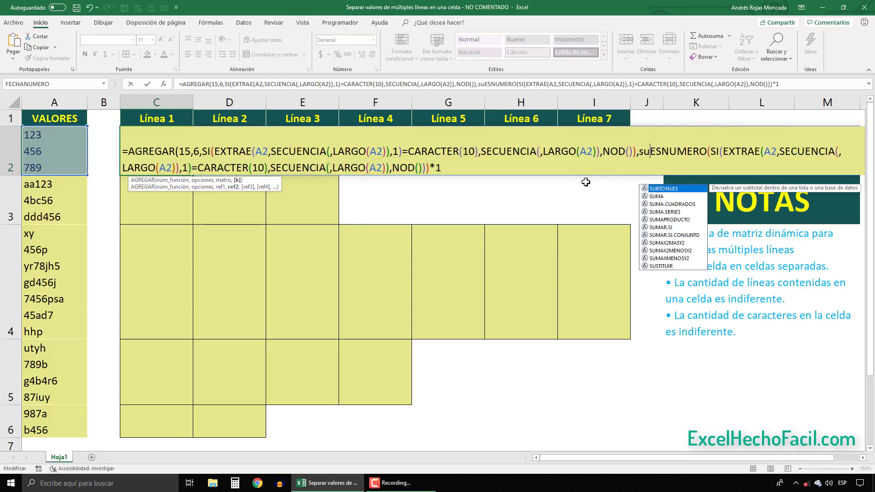
text(ma)
key(Tab)
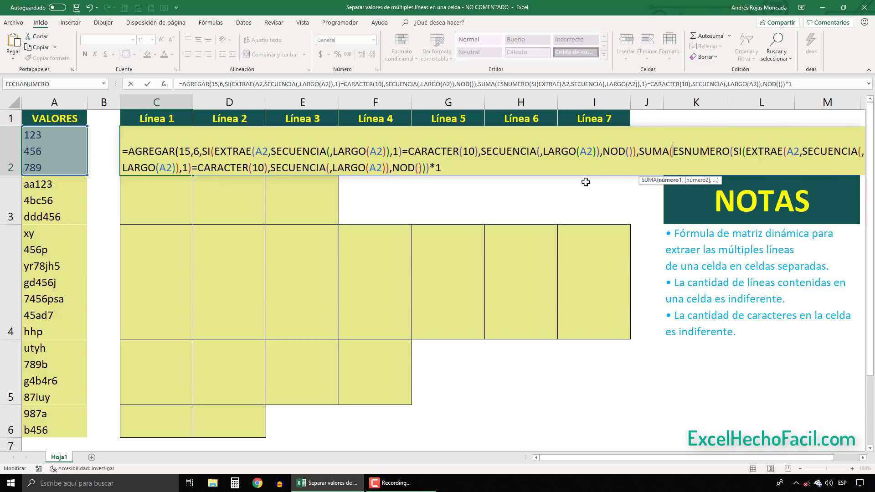
click(469, 169)
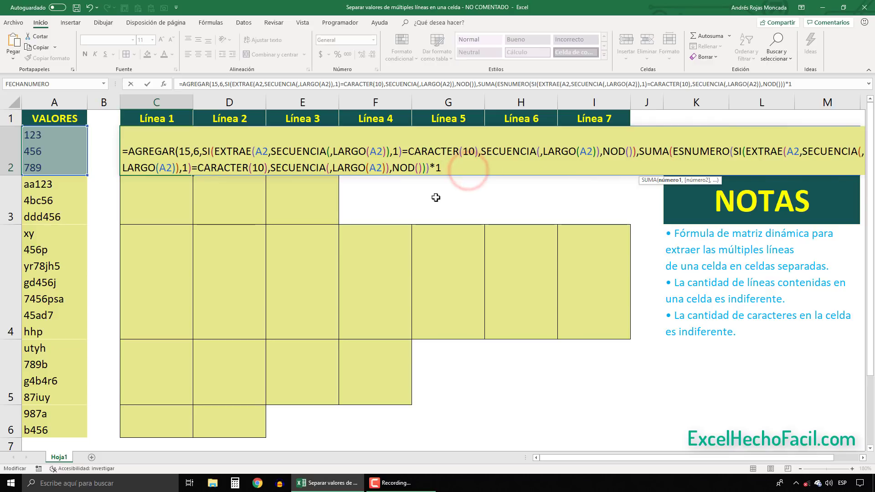
text())
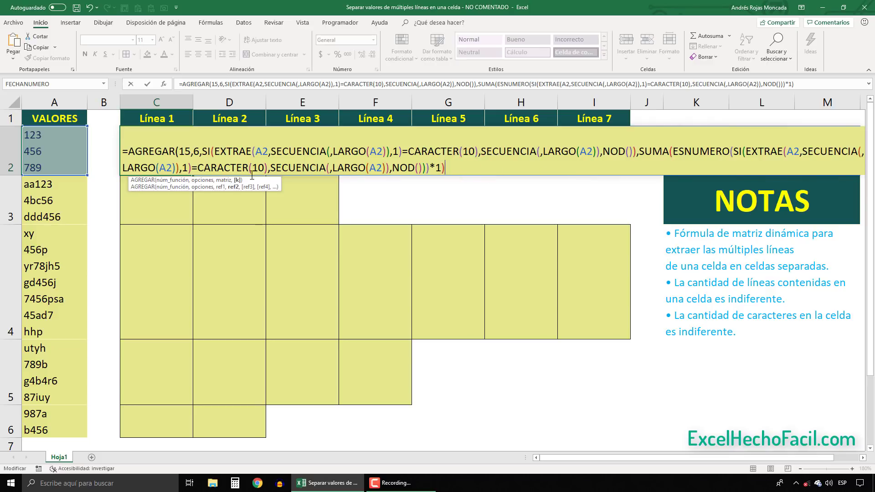
click(235, 187)
key(F9)
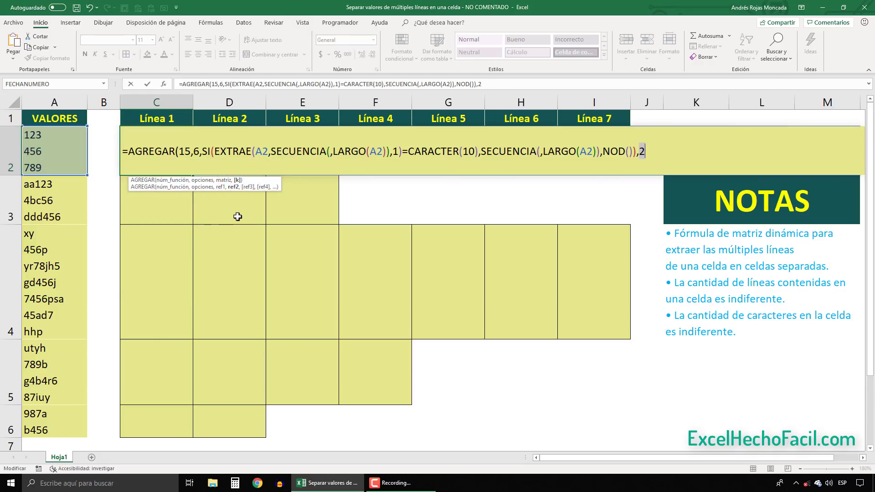
key(ctrl+z)
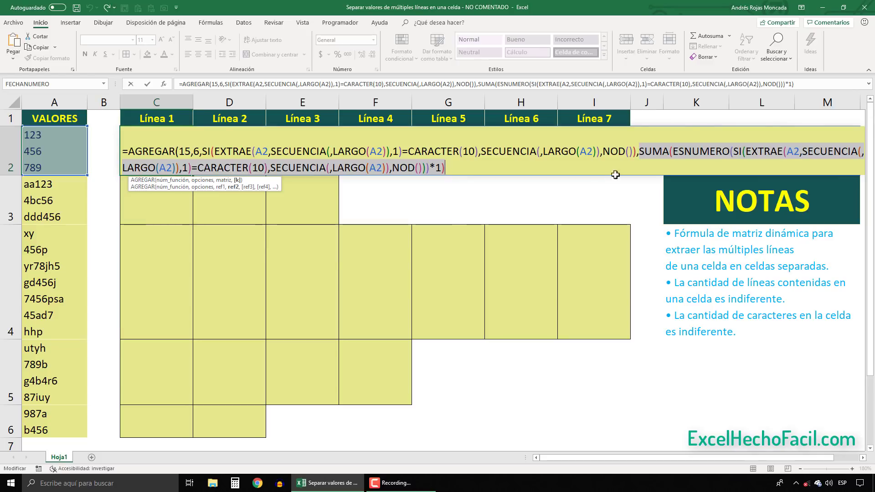
Step: Wrap the SUMA in SECUENCIA(,…) to number one position per line break
click(639, 151)
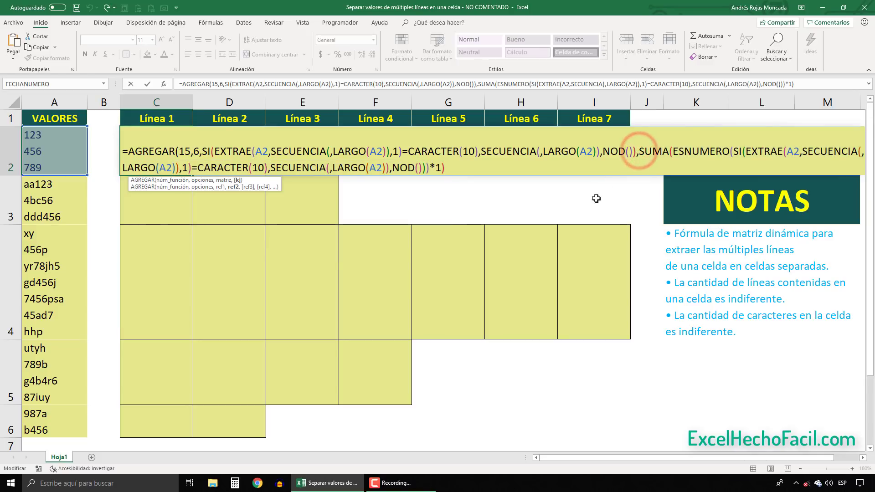
text(secu)
key(Tab)
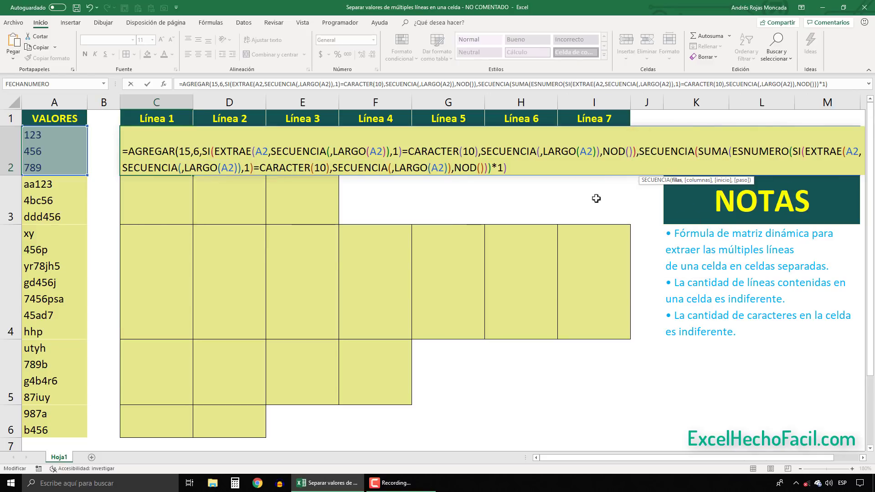
text(,)
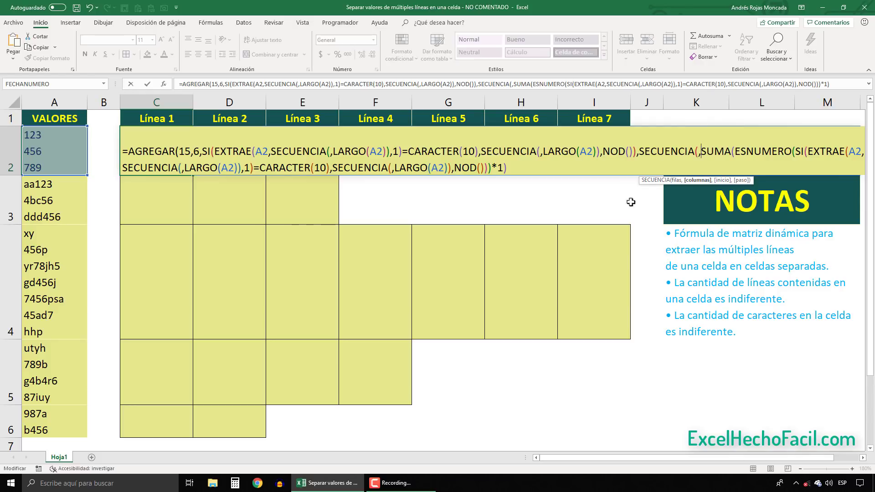
click(696, 180)
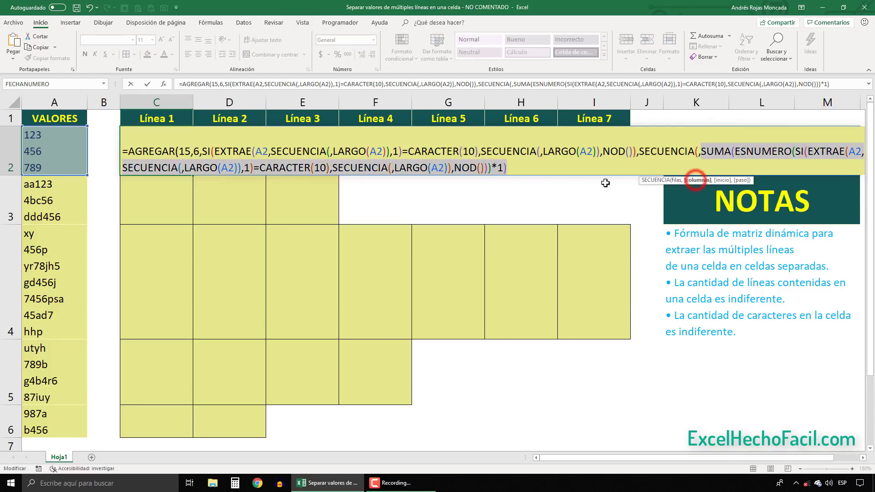
click(507, 167)
text())
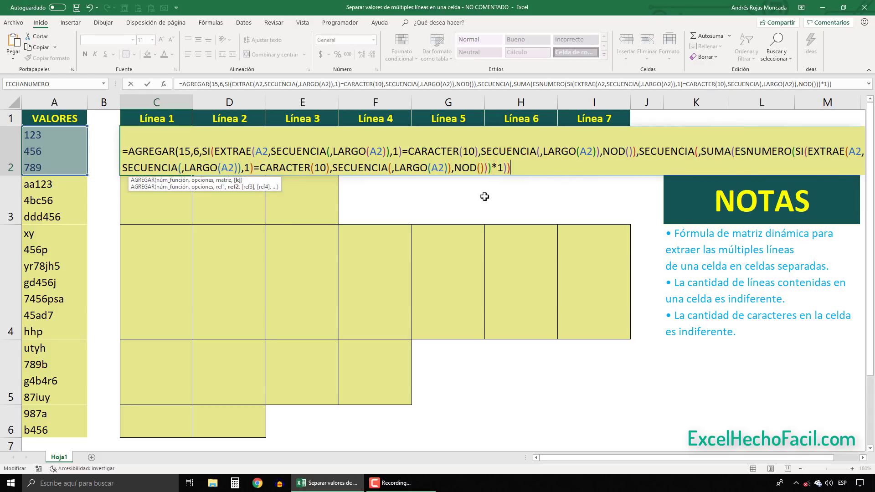
Step: Close and commit the AGREGAR formula so C2 and D2 spill the positions 4 and 8
click(233, 187)
key(F9)
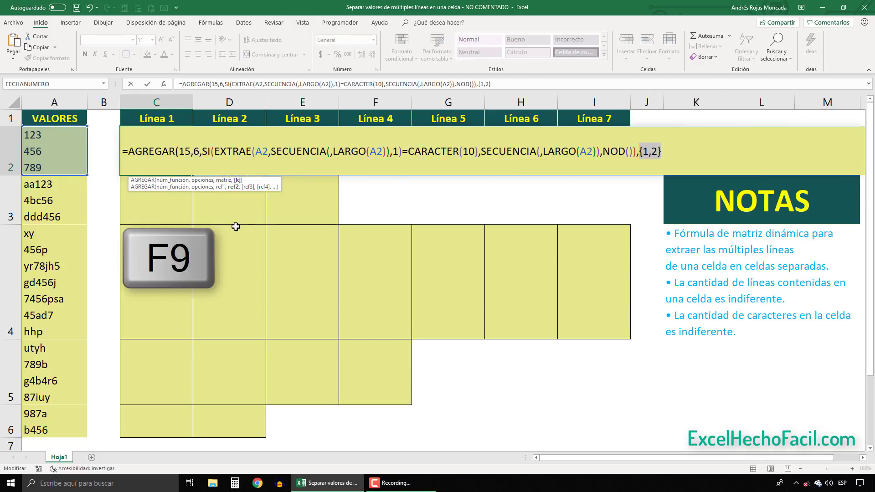
key(ctrl+z)
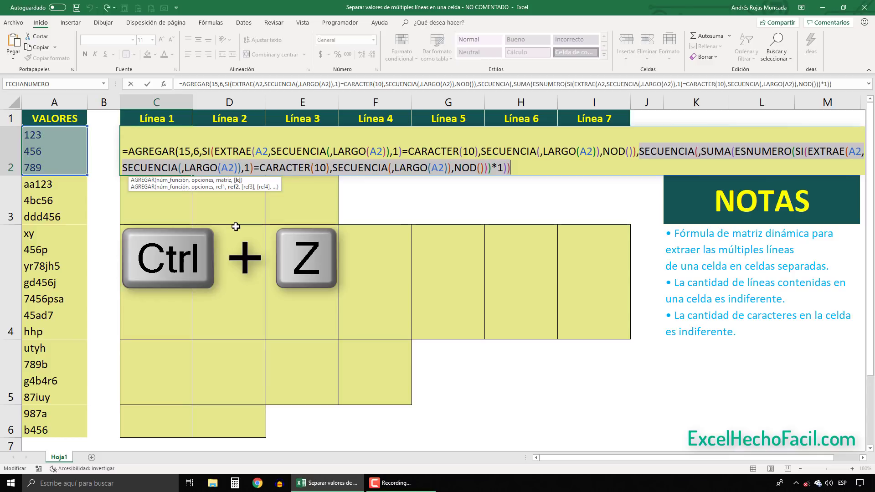
click(513, 167)
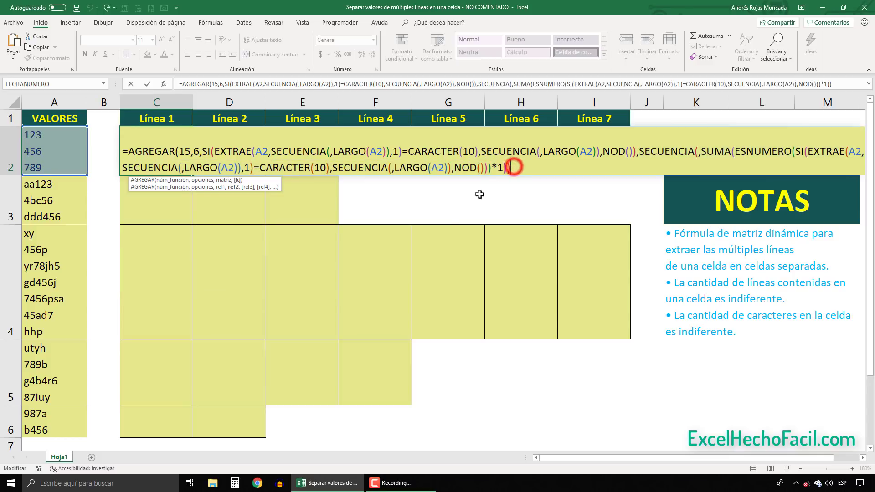
text())
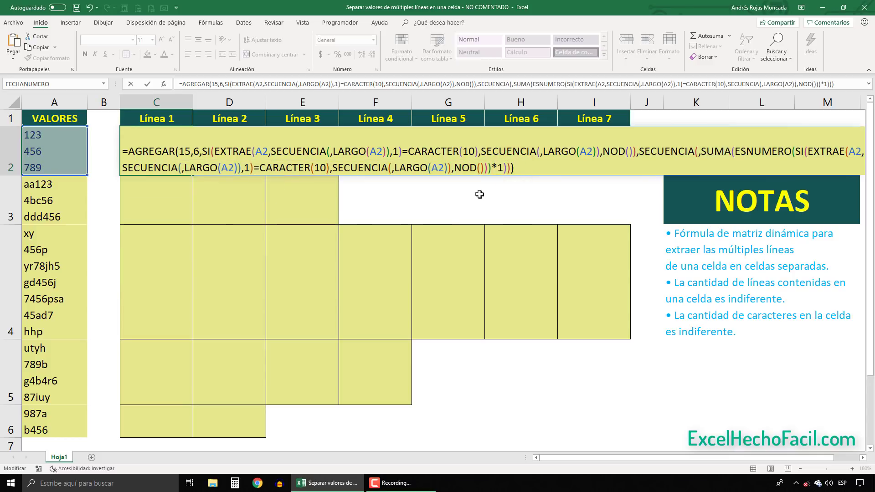
key(F9)
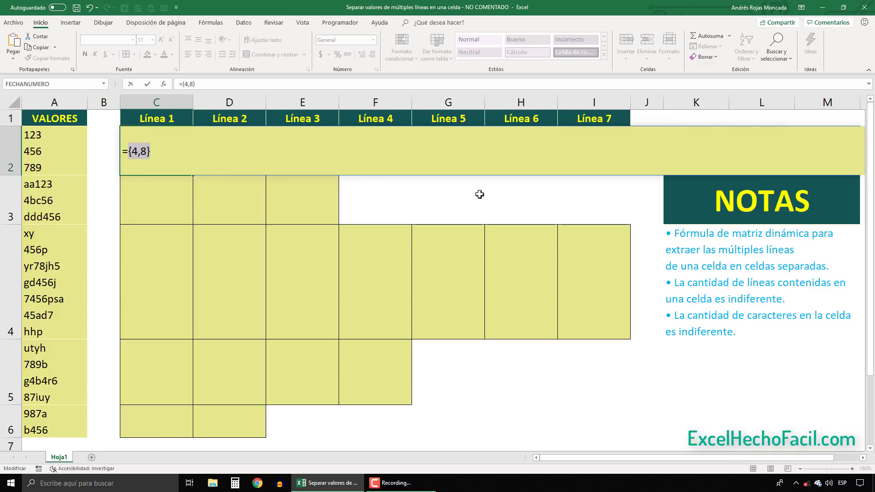
key(ctrl+z)
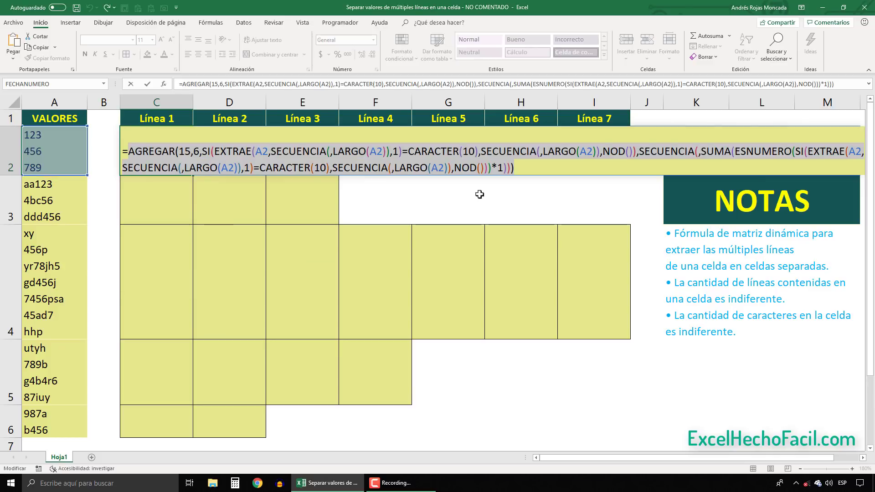
key(ctrl+Return)
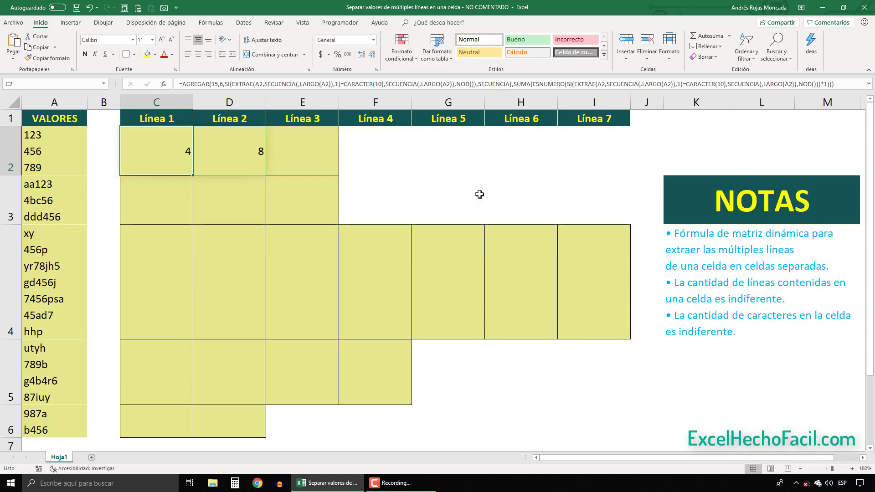
key(F2)
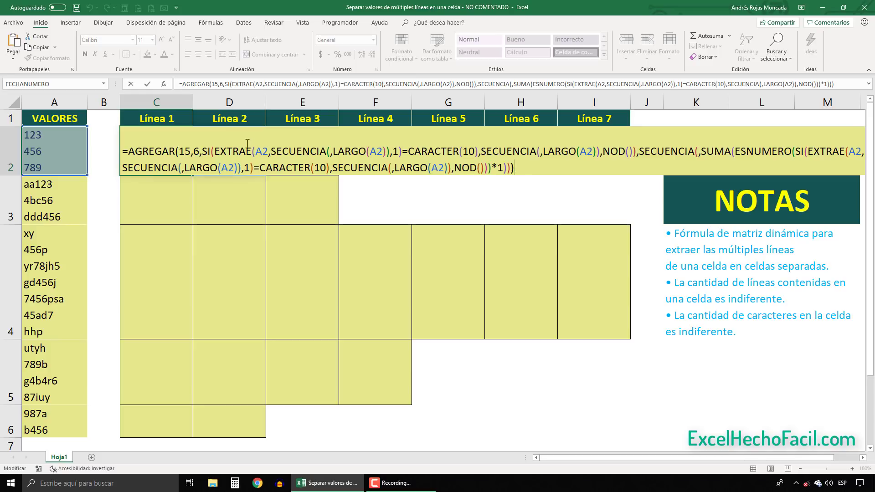
Step: Wrap the AGREGAR formula in CONTARA and append +1, previewing a line count of 3
click(128, 152)
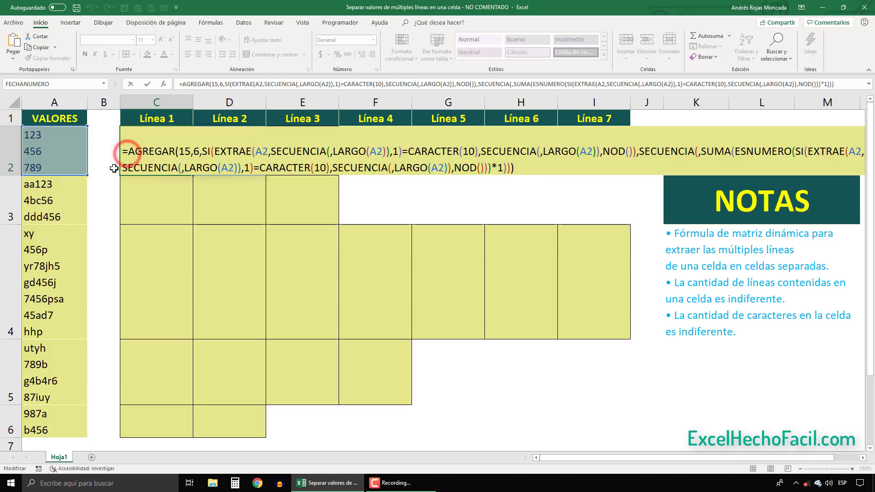
text(con)
key(Down)
key(Down)
key(Down)
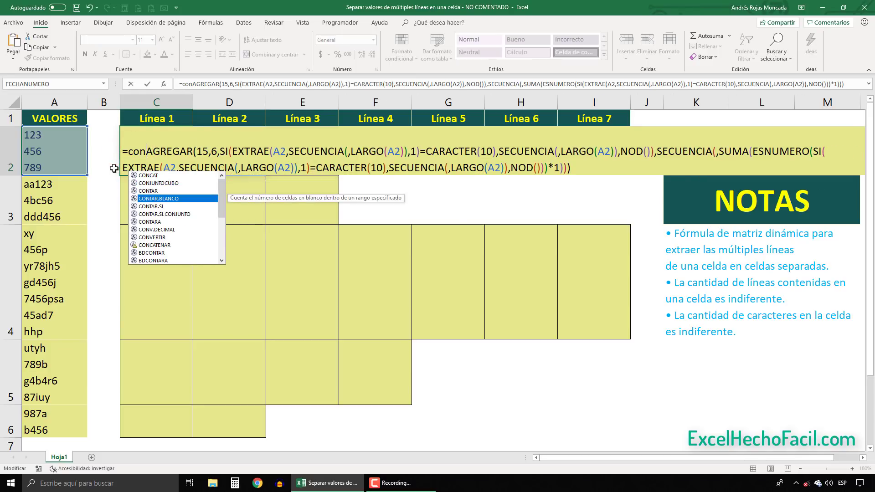
key(Down)
key(Down)
key(Down)
key(Tab)
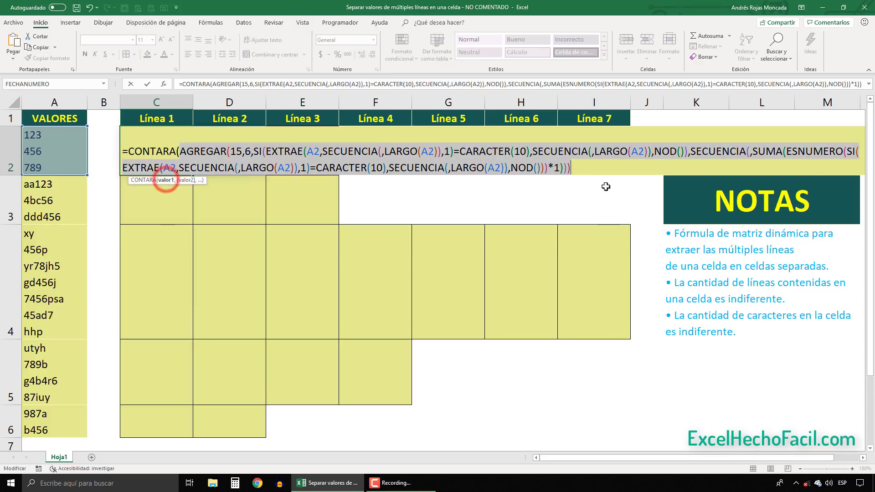
click(591, 169)
text())
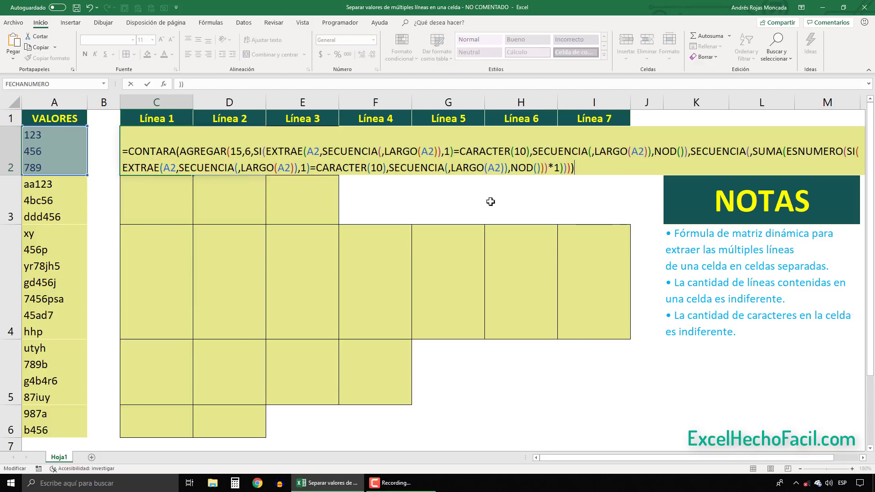
key(F9)
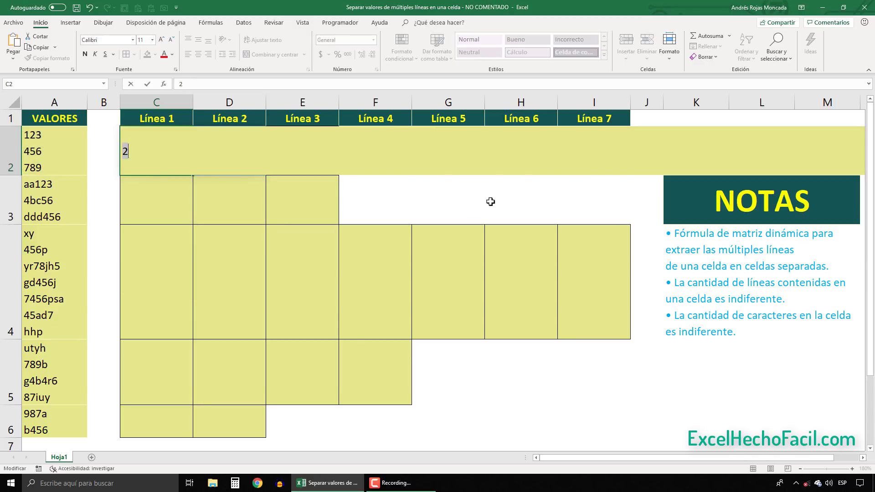
key(ctrl+z)
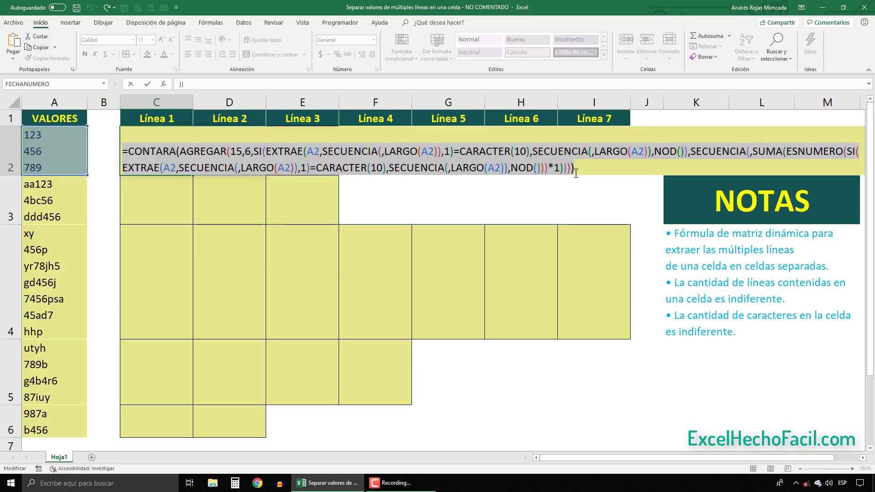
click(575, 168)
text(+1)
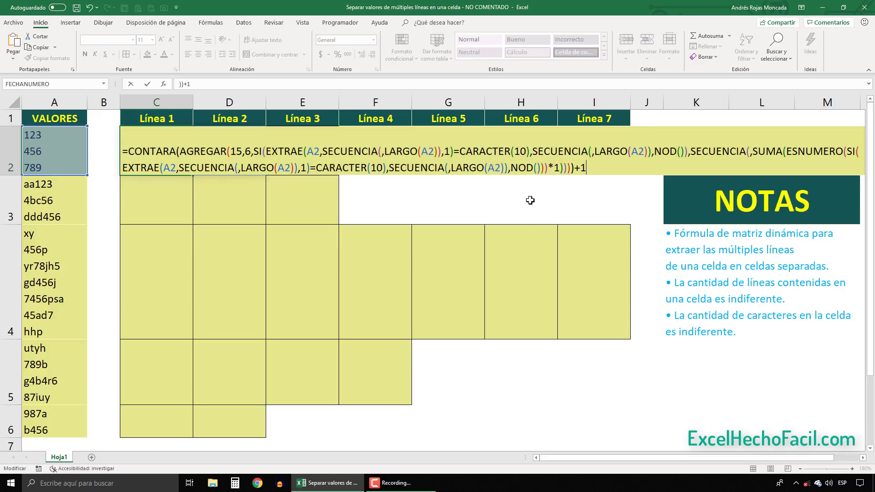
key(F9)
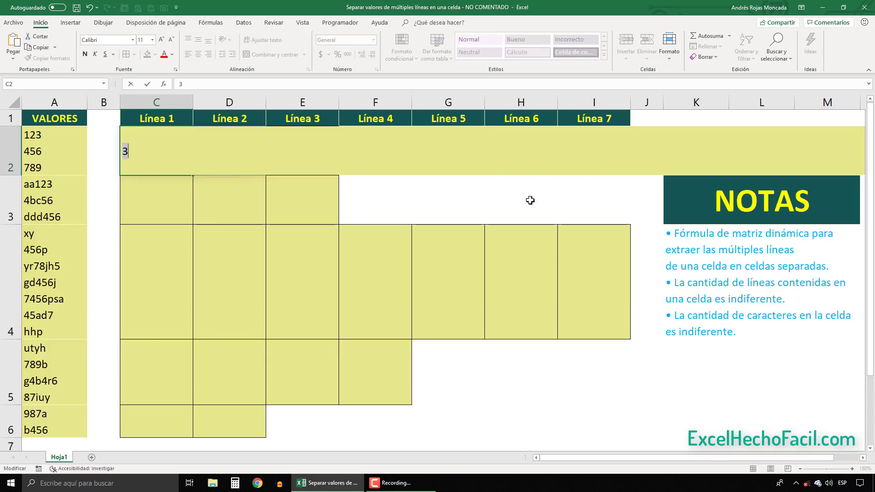
key(ctrl+z)
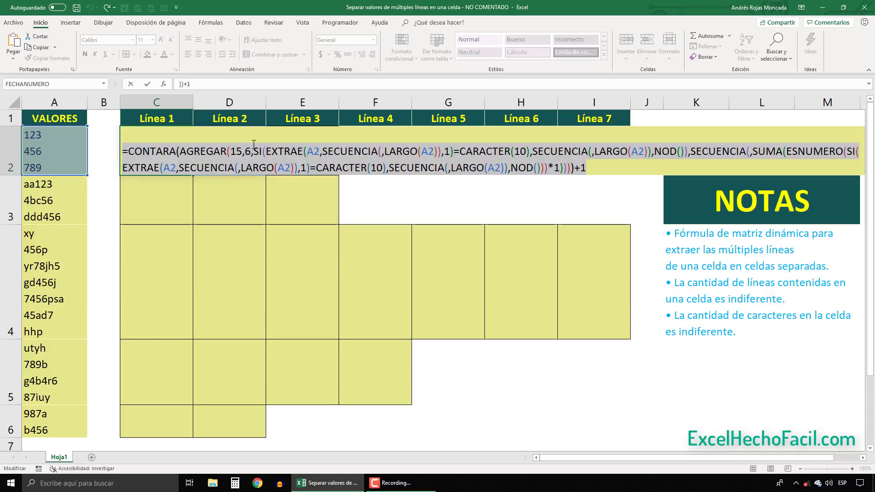
Step: Wrap the line count in SECUENCIA(,CONTARA(…)+1) to get a horizontal series of line numbers
click(132, 150)
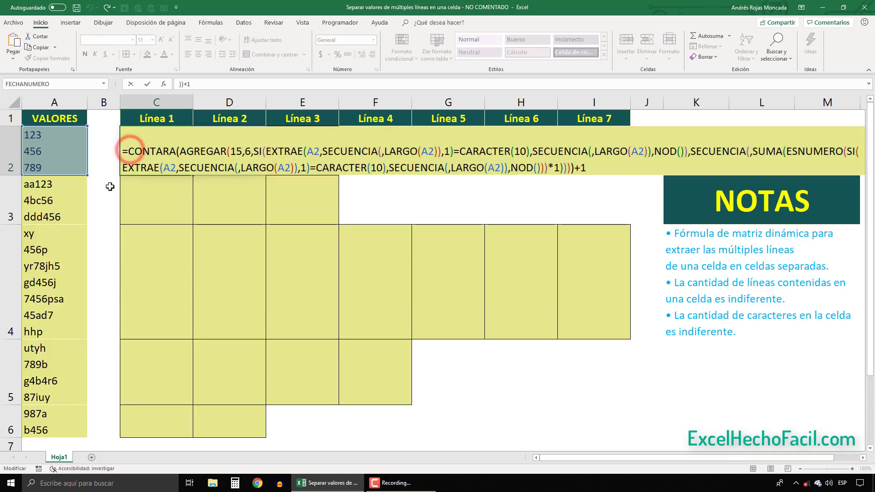
text(secu)
key(Tab)
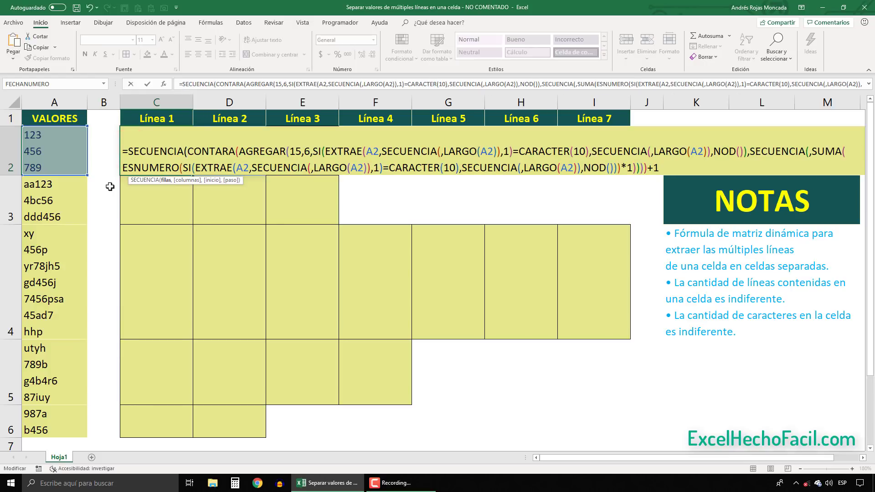
text(,)
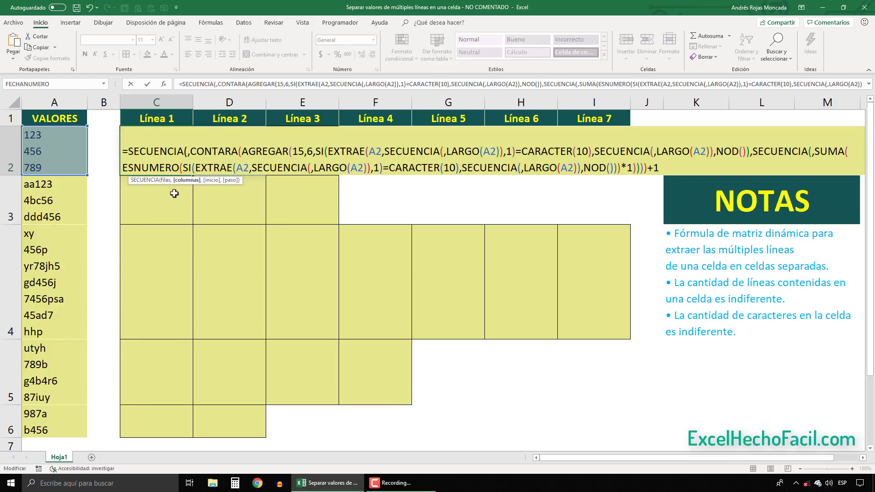
click(187, 180)
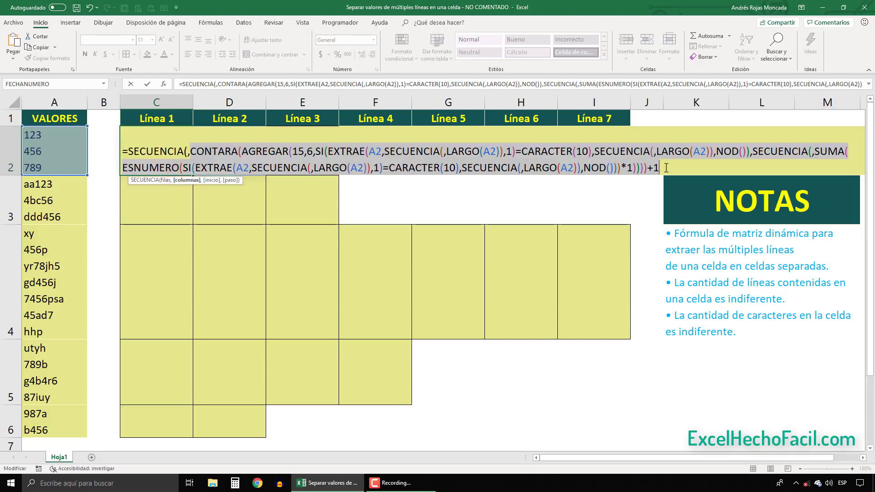
key(End)
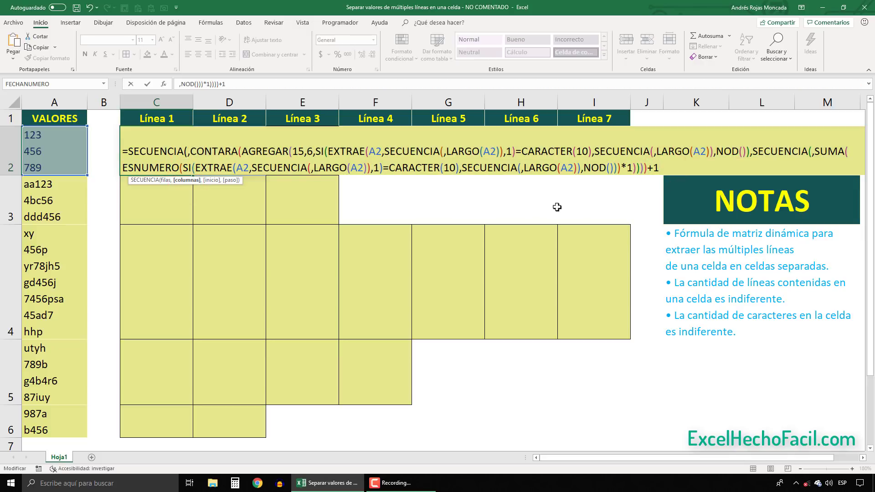
text())
key(F9)
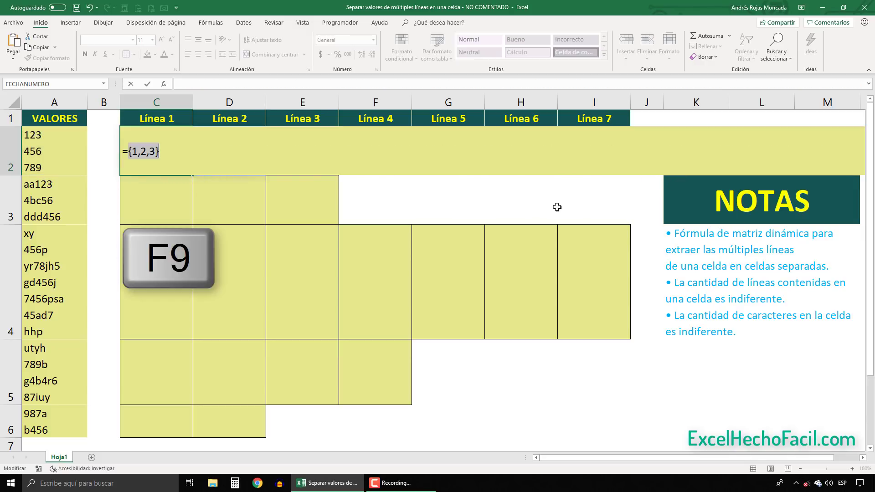
key(ctrl+z)
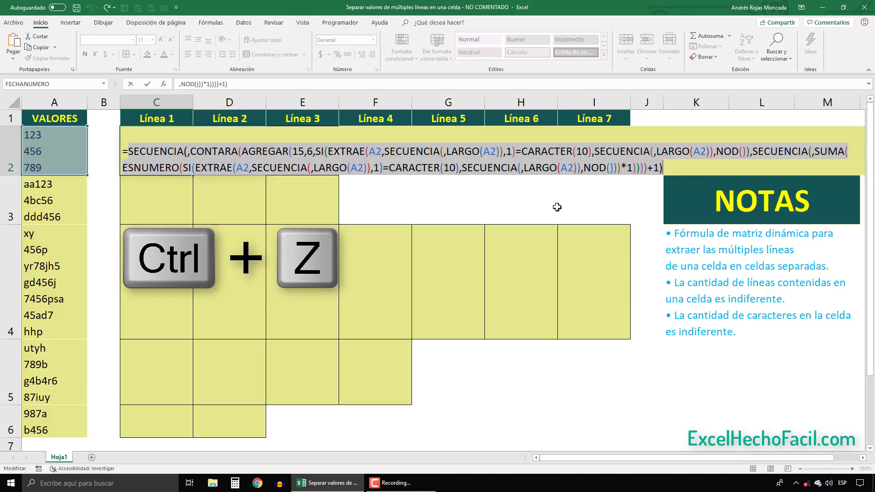
Step: Append >CONTARA(AGREGAR(…)) to compare the series, previewing {FALSO,FALSO,VERDADERO}
click(672, 168)
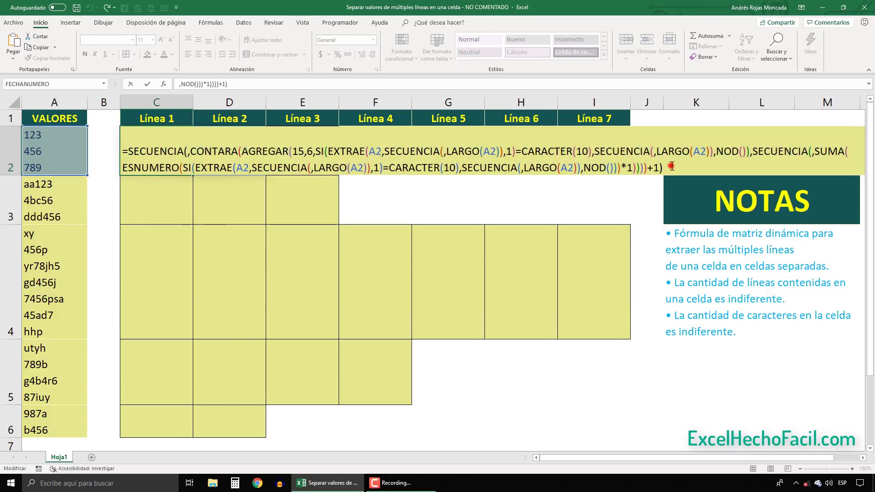
text(>)
text(con)
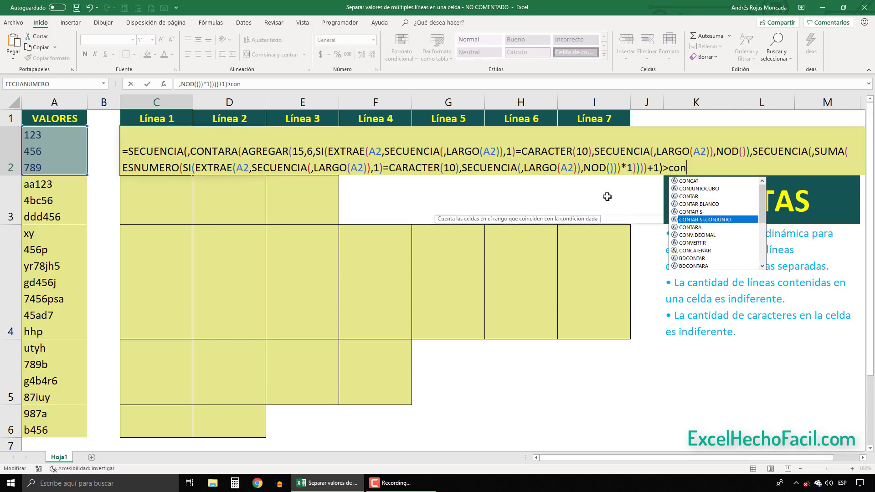
key(Down)
key(Tab)
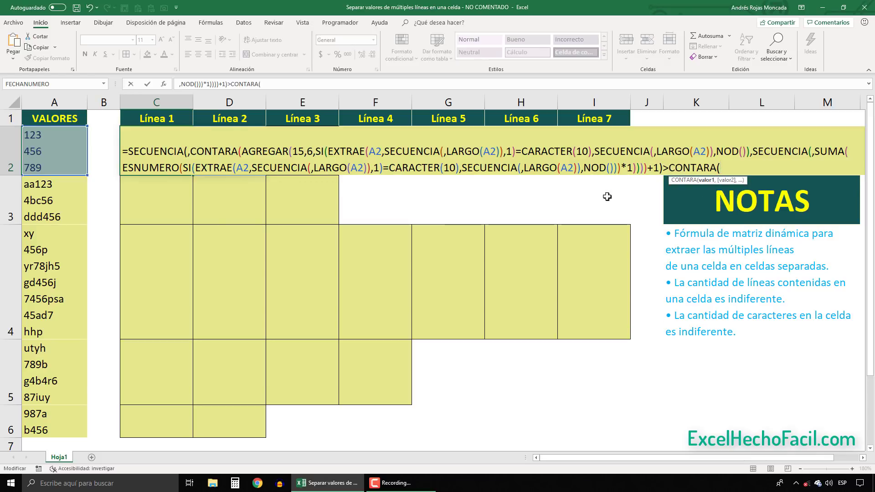
click(244, 149)
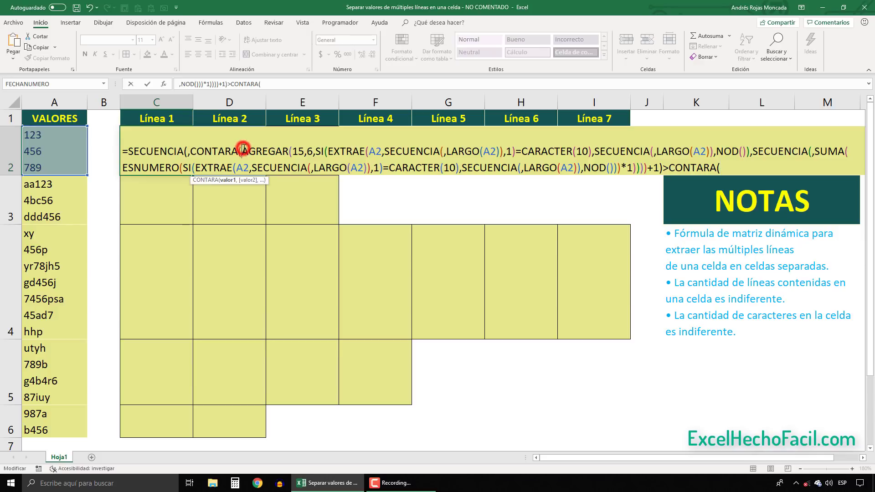
click(227, 181)
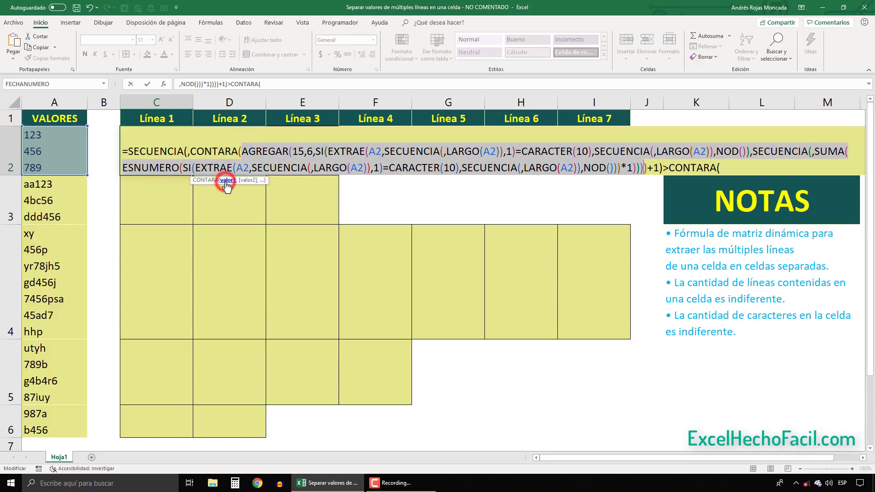
key(ctrl+c)
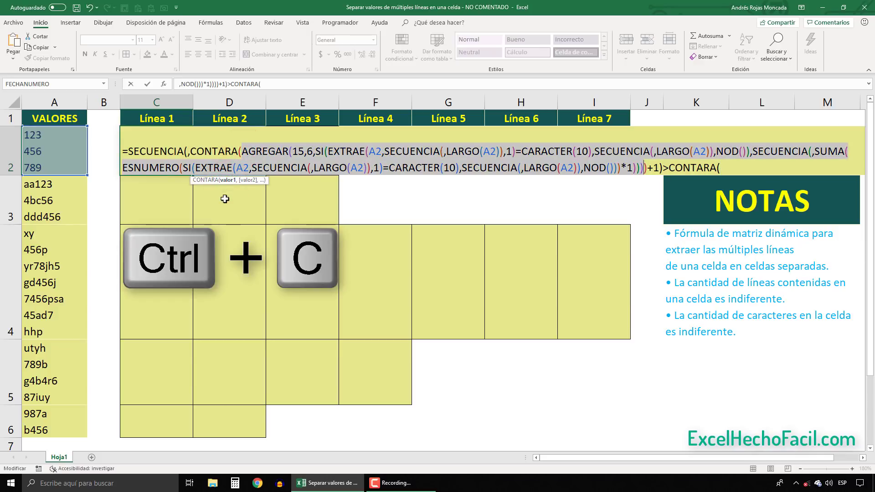
click(735, 168)
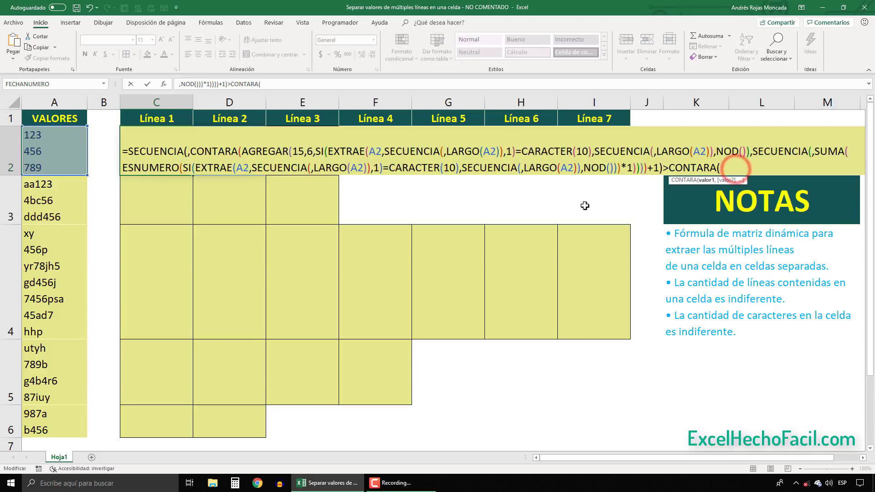
key(ctrl+v)
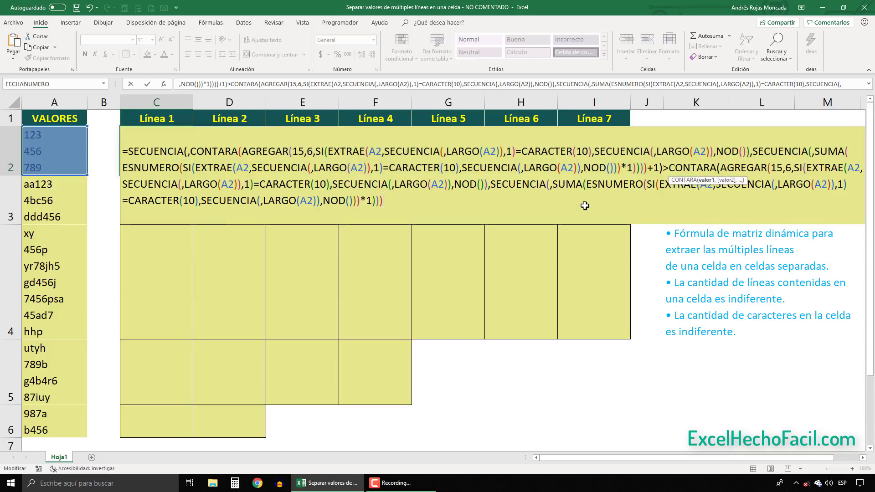
text())
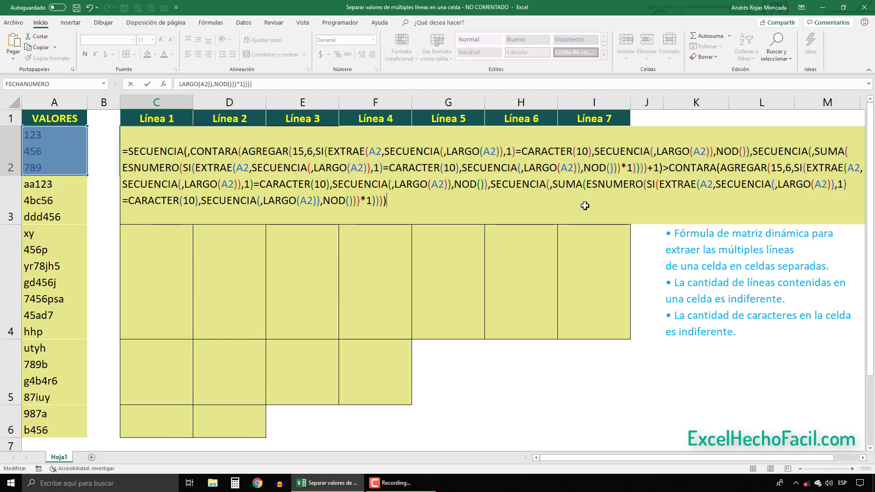
key(F9)
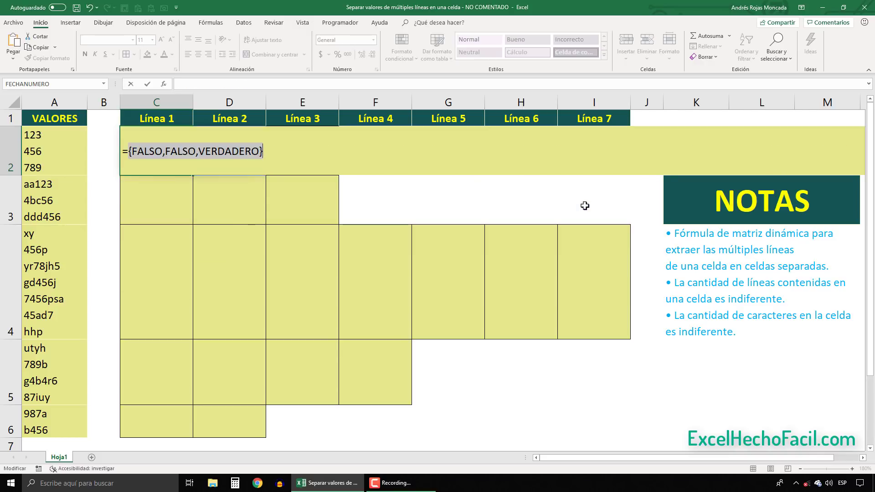
key(ctrl+z)
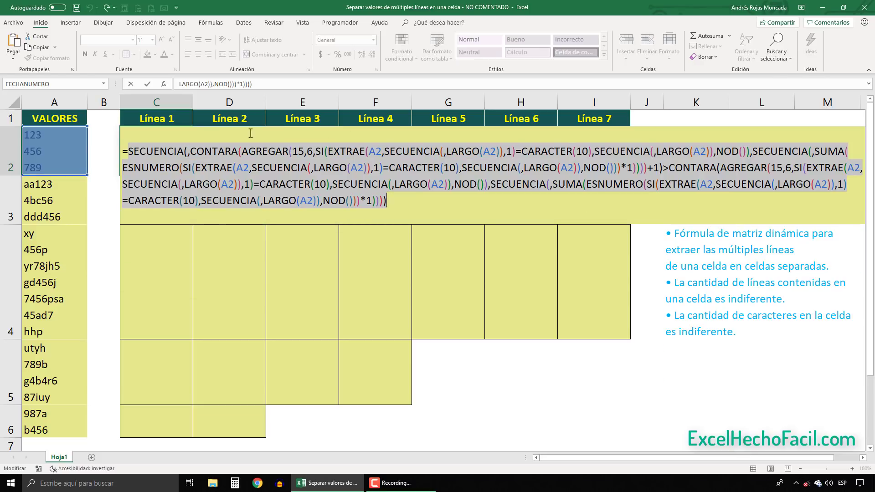
Step: Wrap C2's formula in SI, with 6 as the true value and the pasted AGREGAR(…)+1 as the false value
click(129, 151)
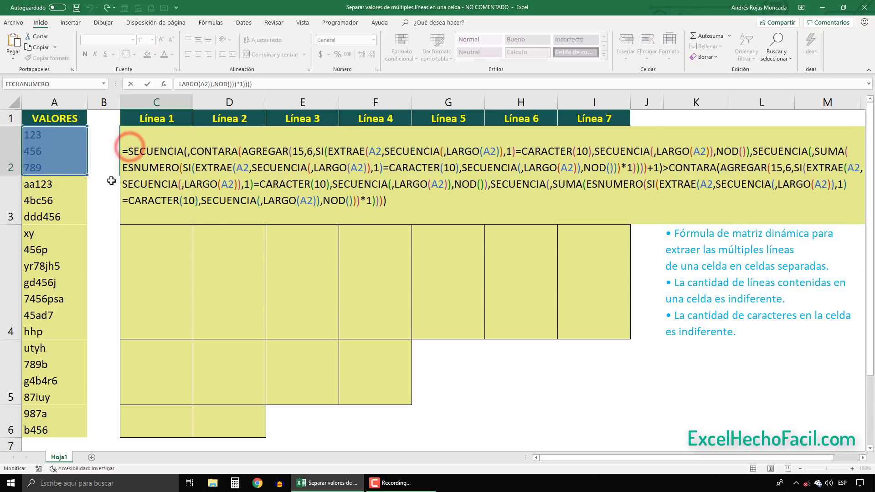
text(si()
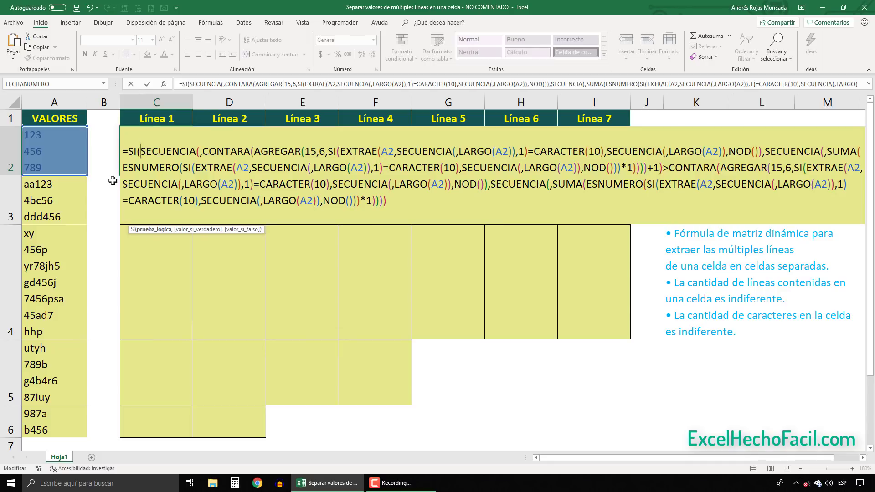
click(164, 230)
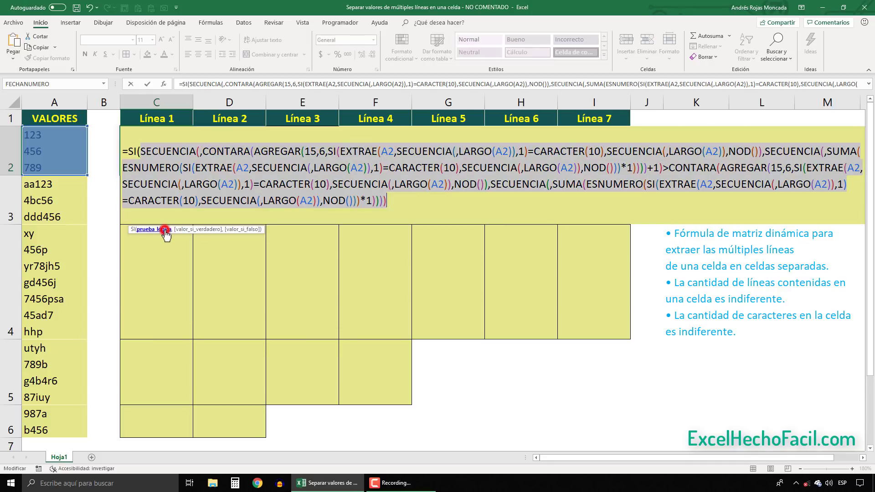
click(388, 200)
text(,6)
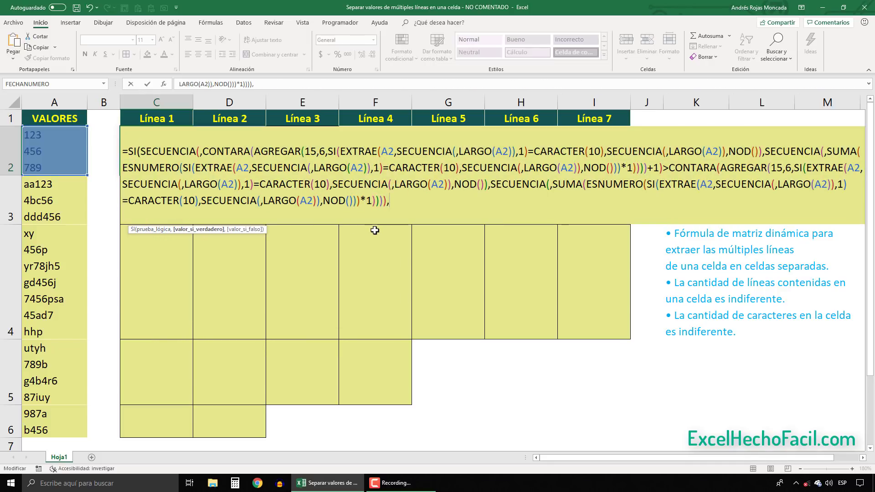
text(,)
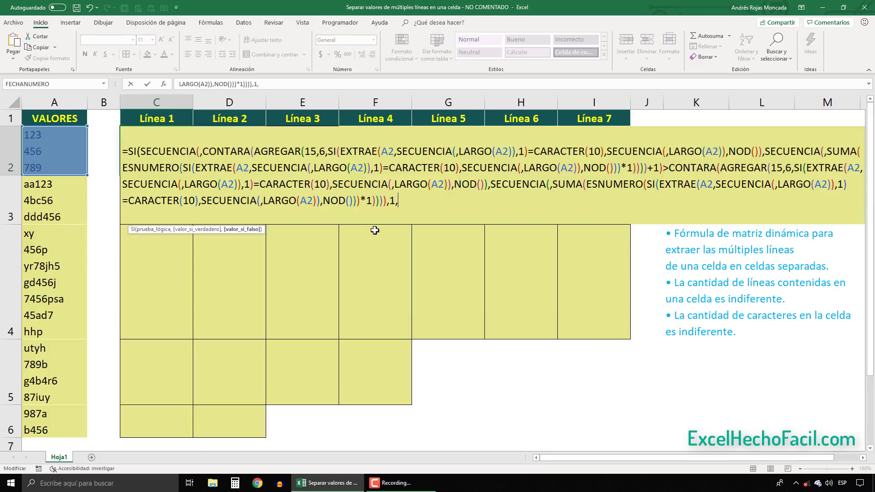
key(ctrl+v)
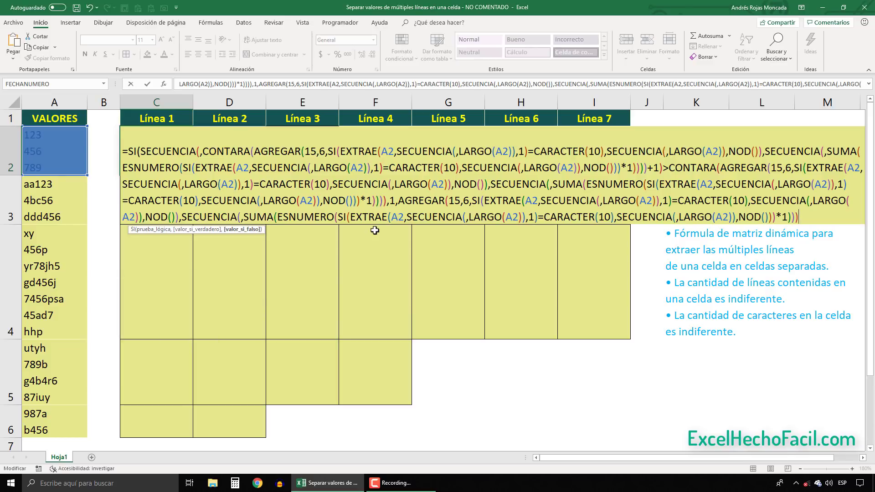
text(+)
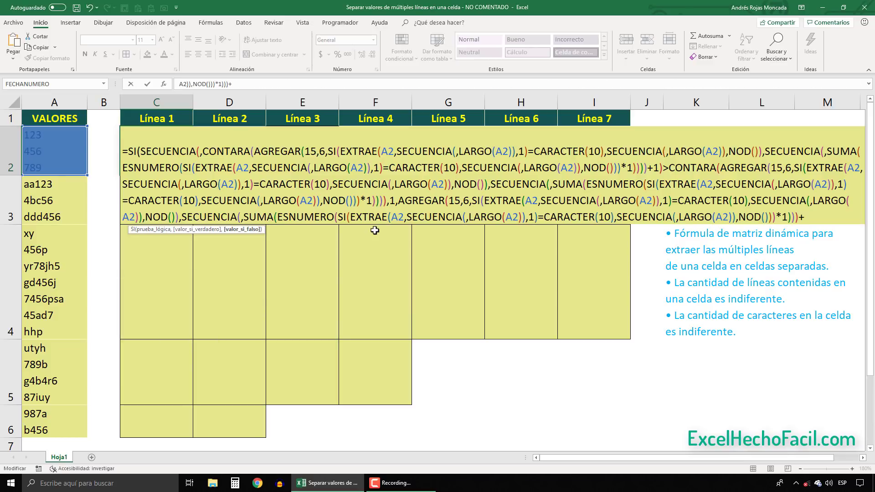
text(1))
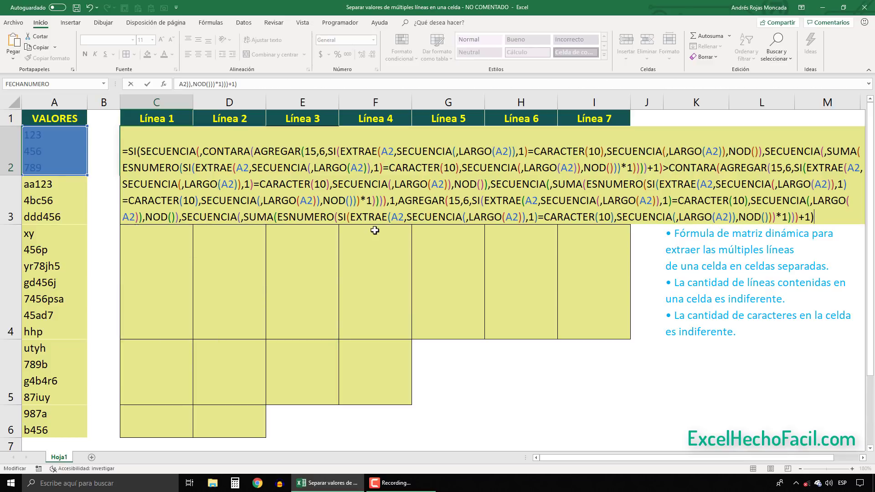
Step: Preview the result 5, 9, 1, then commit the formula so it spills into C2:E2 and reopen it
key(F9)
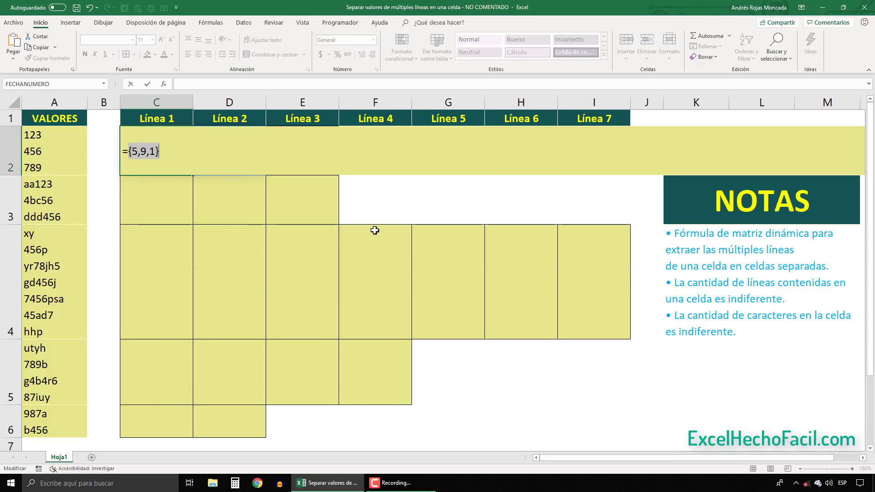
key(ctrl+z)
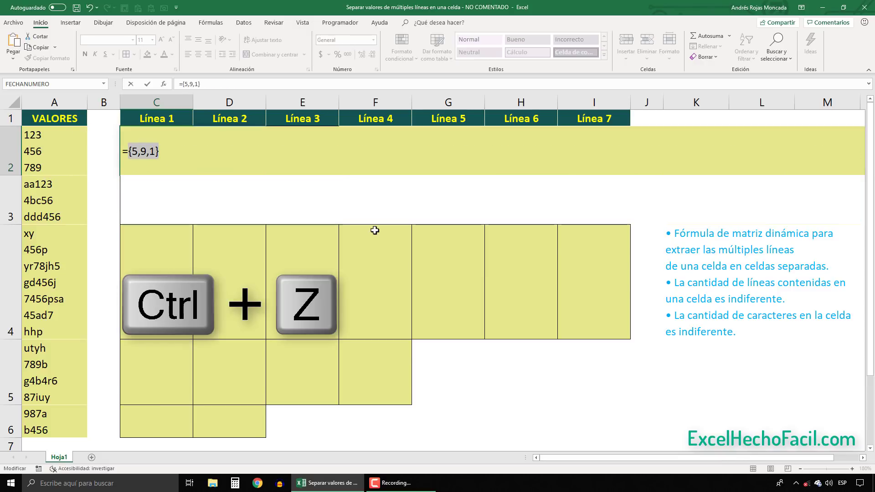
key(ctrl+Return)
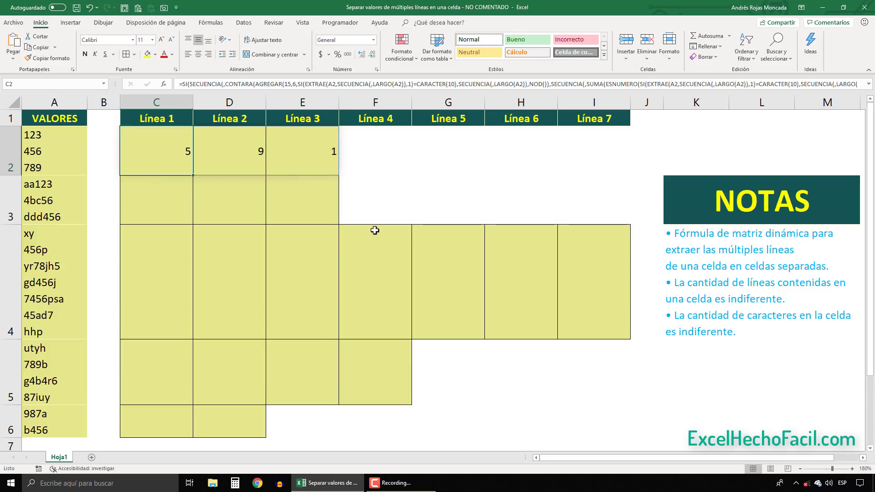
key(F2)
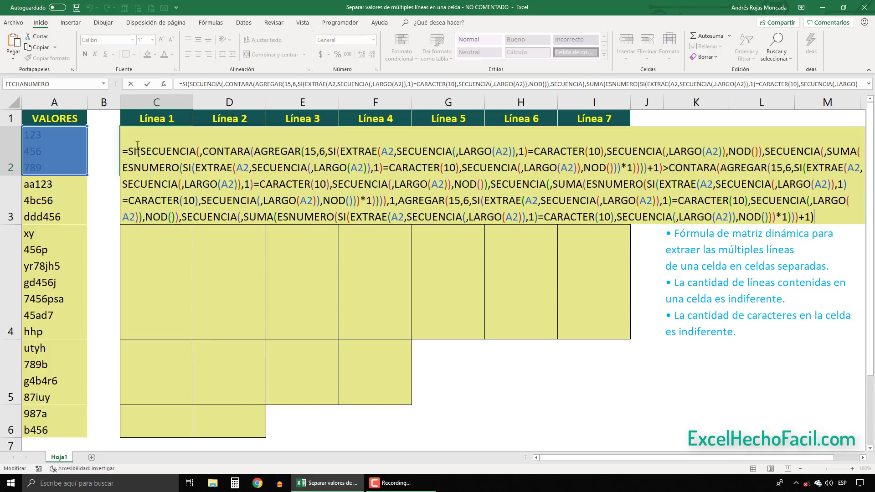
Step: Wrap C2's formula in ORDENAR(…,,,VERDADERO) to sort the positions by column
text(orde)
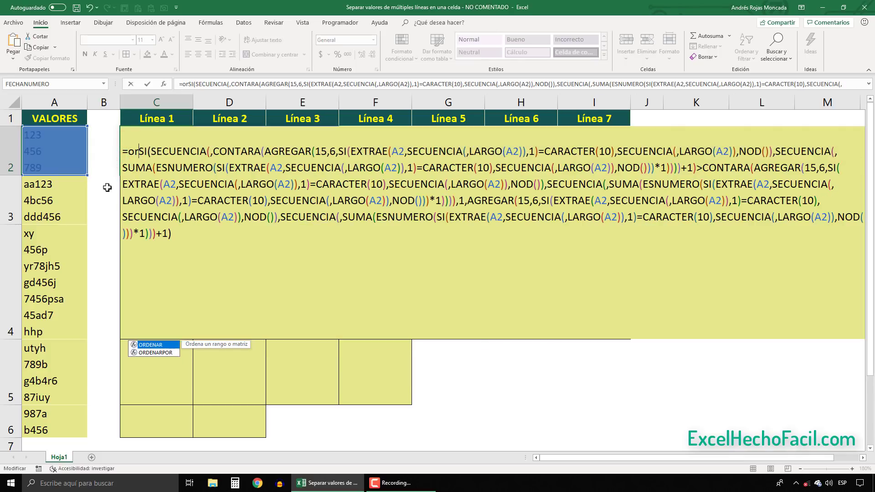
key(Tab)
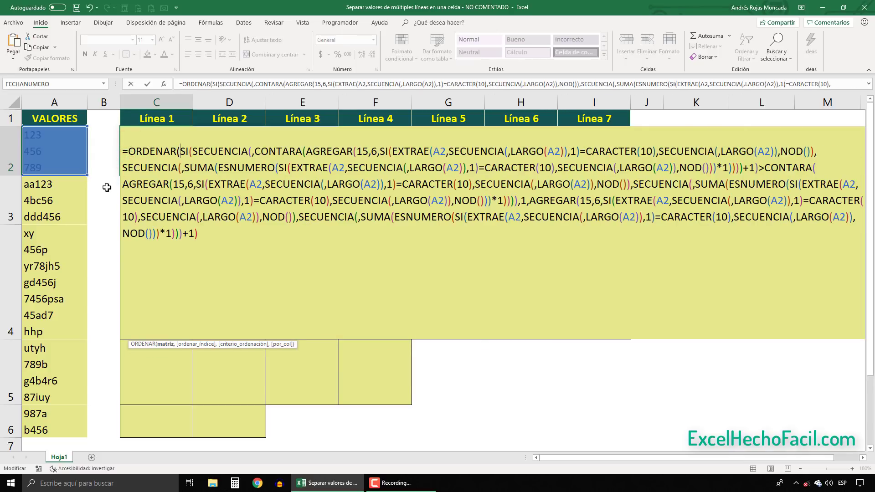
drag(255, 344, 253, 137)
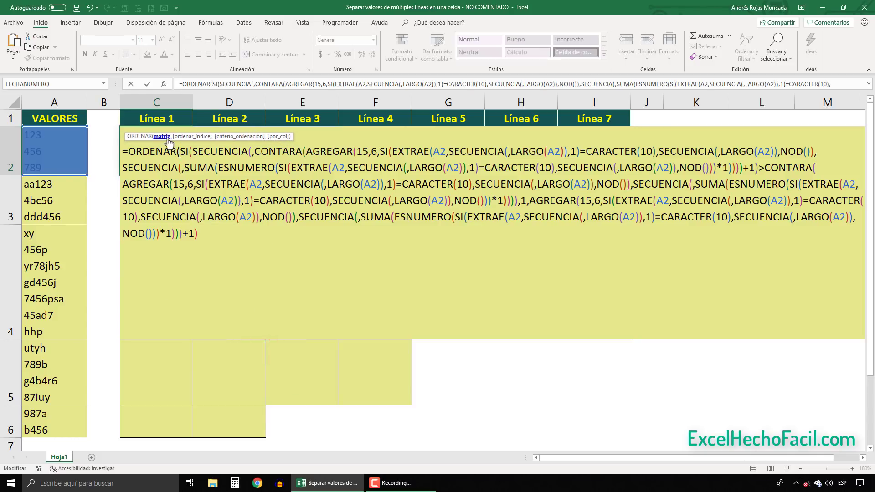
click(163, 137)
click(196, 233)
text(,)
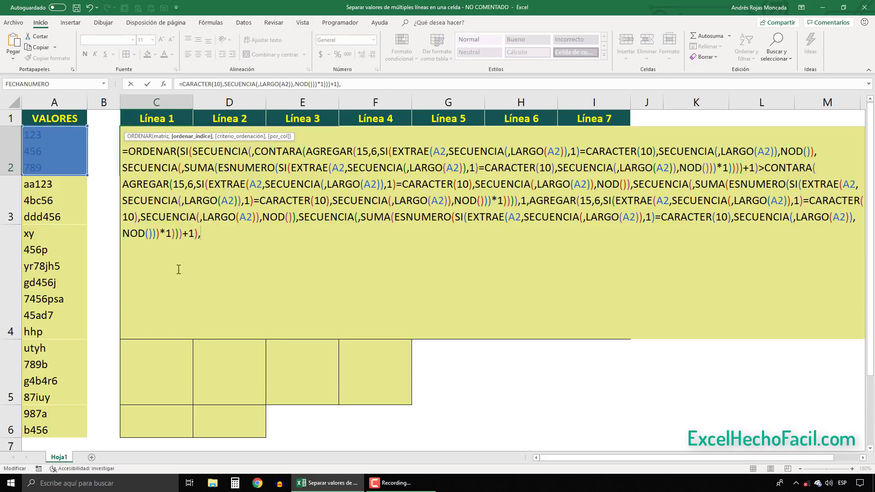
text(,,)
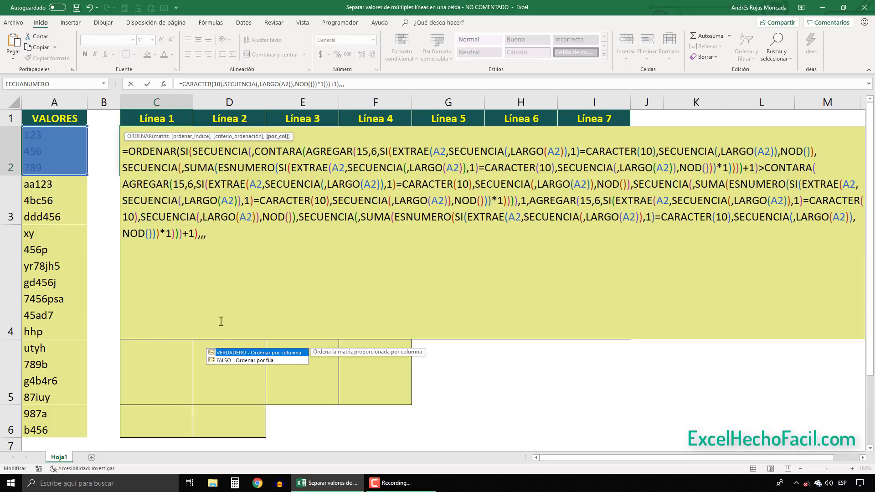
double_click(226, 352)
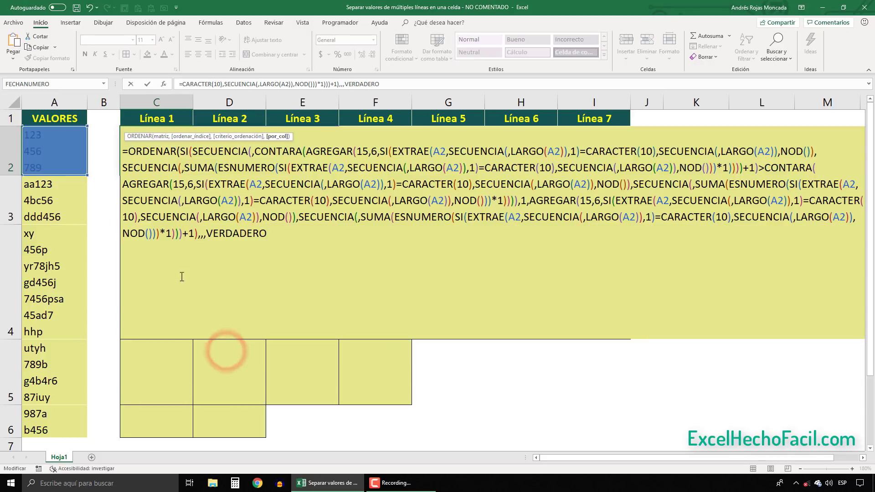
text())
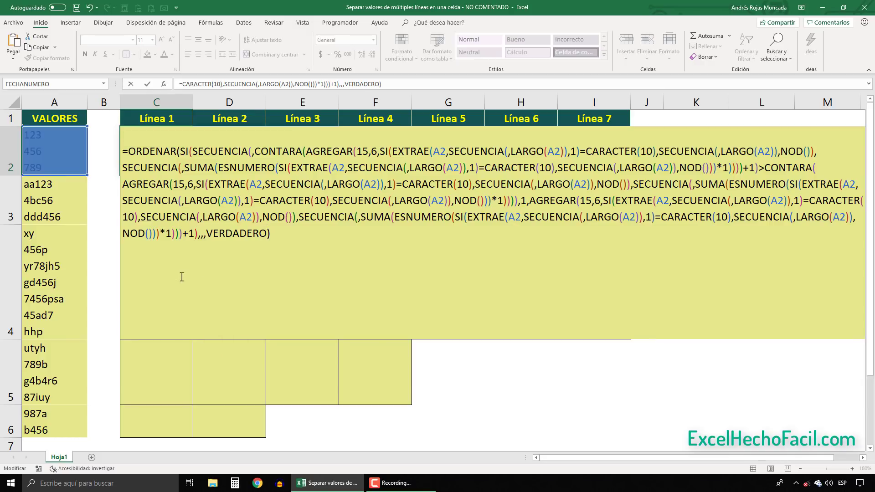
Step: Preview the sorted result 1, 5, 9, commit the formula, and reopen C2 for editing
key(F9)
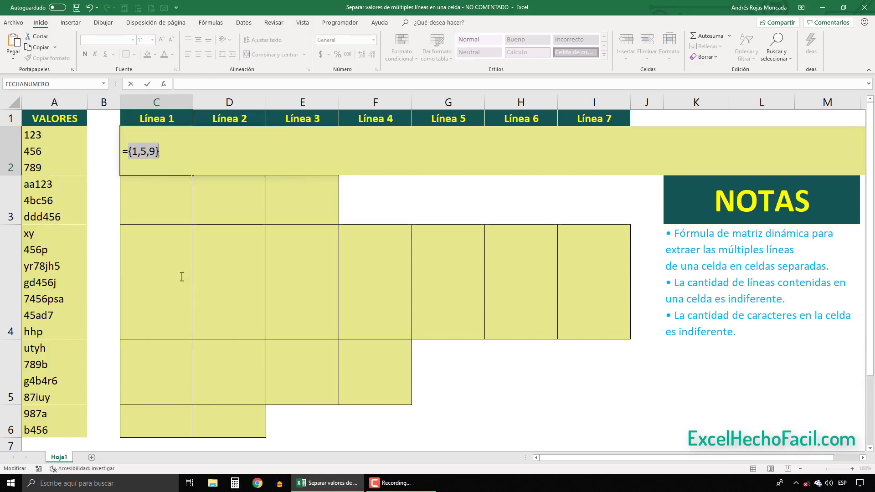
key(ctrl+z)
key(ctrl+Return)
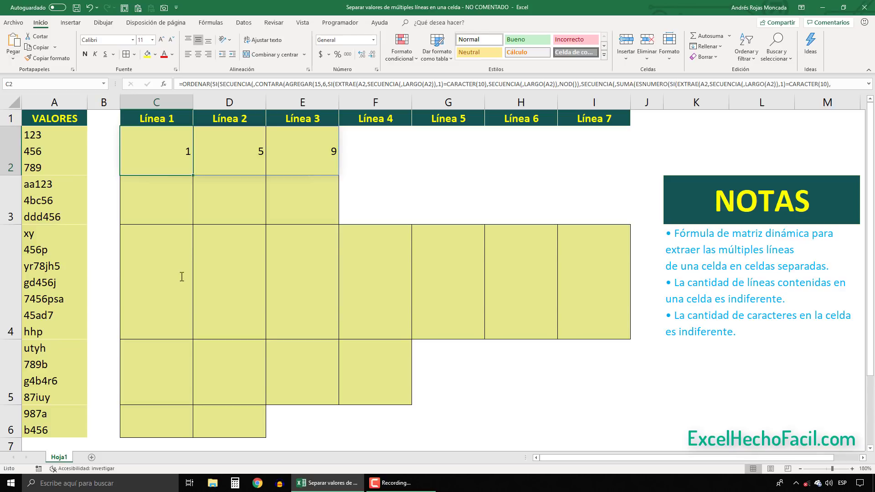
key(F2)
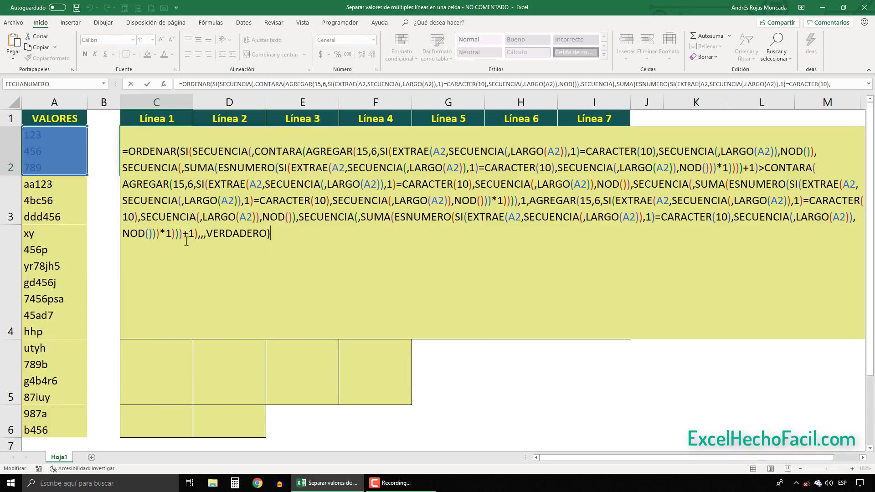
Step: Start the formula with EXTRAE(A2, in front of the ORDENAR expression
click(129, 153)
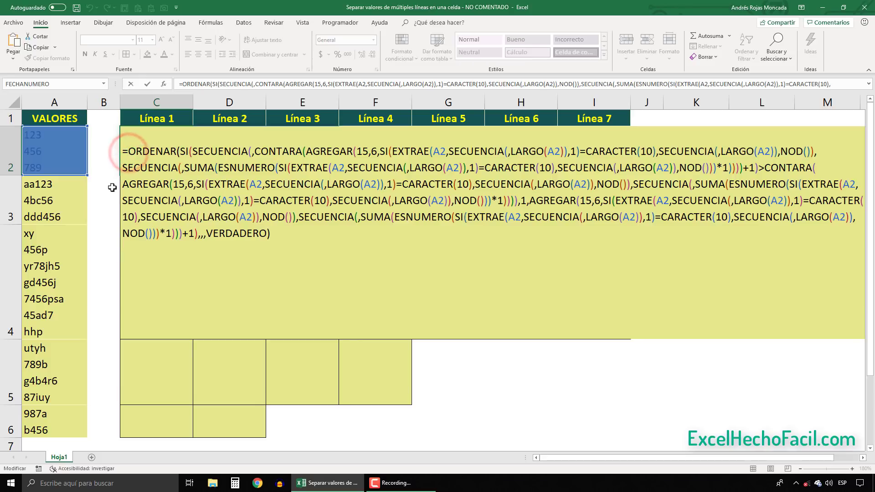
text(ex)
key(Down)
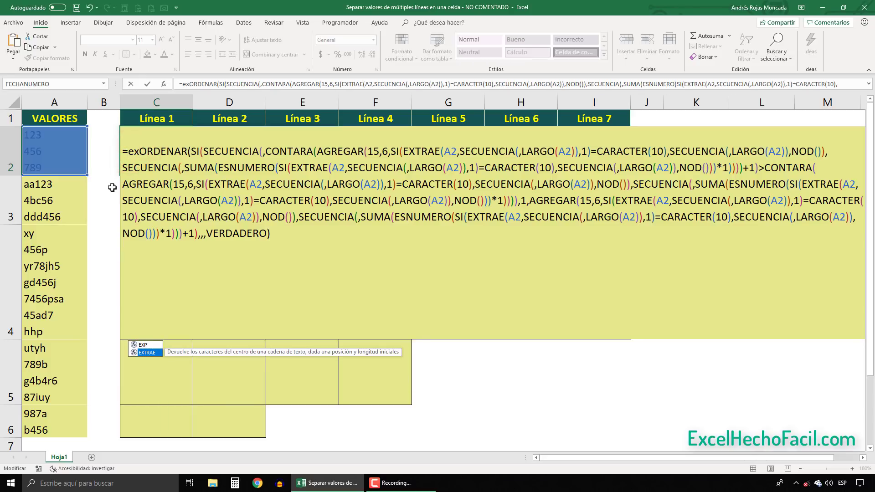
key(Tab)
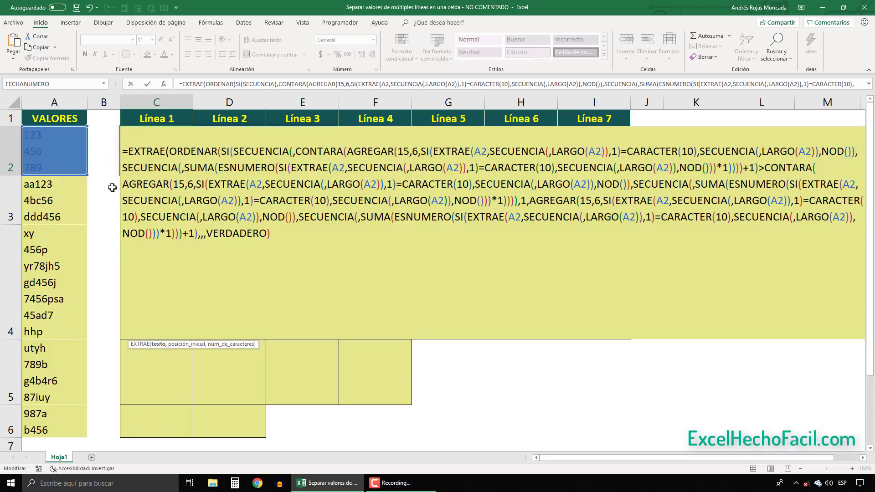
click(63, 159)
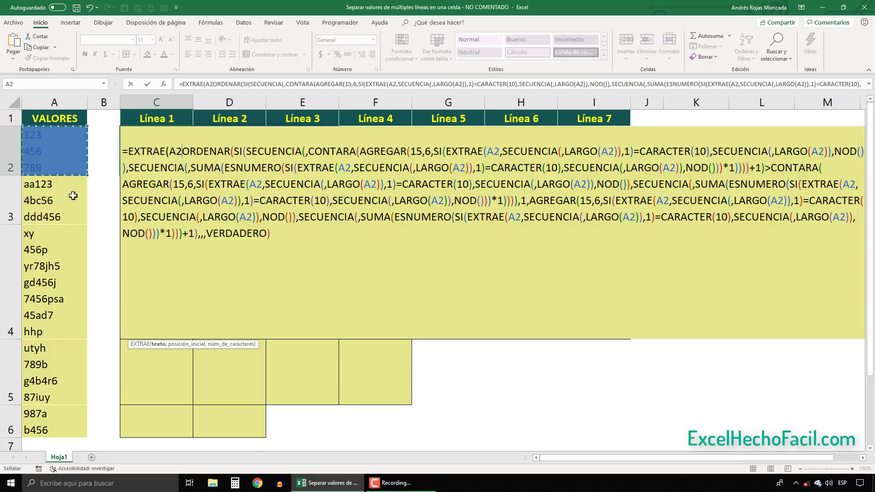
text(,)
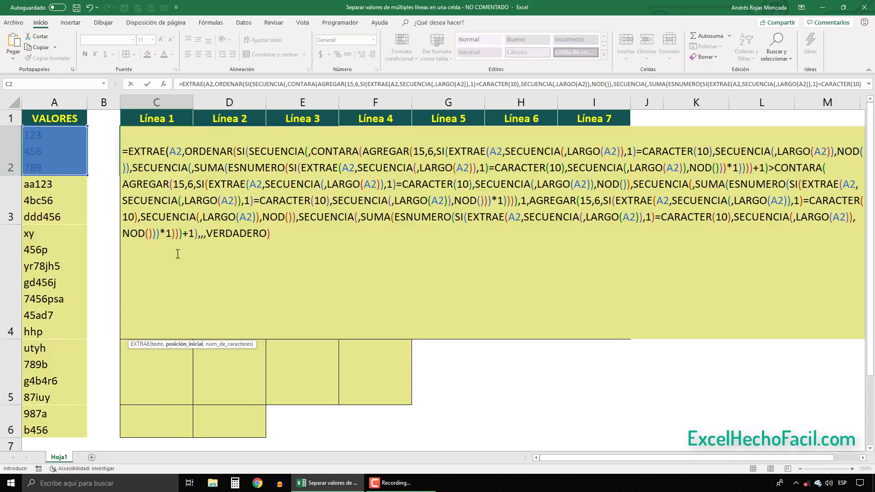
Step: Add a CONTARA length argument containing the AGREGAR expression copied from earlier in the formula
click(180, 344)
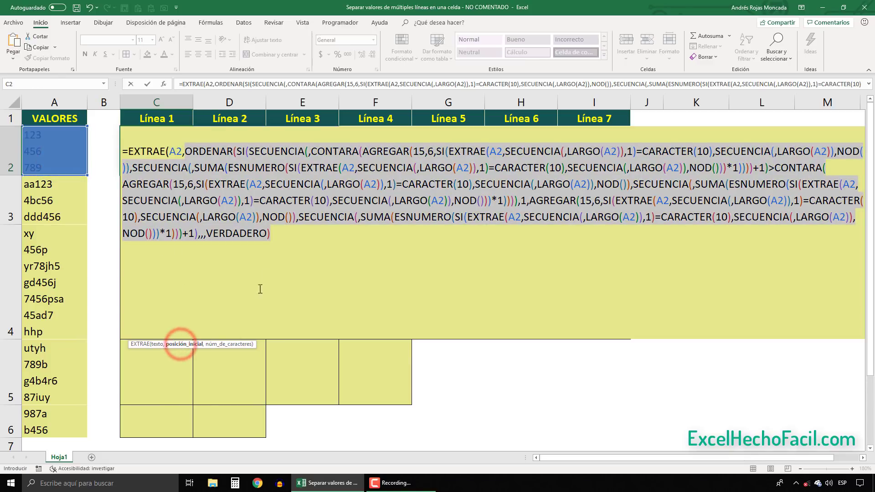
click(272, 233)
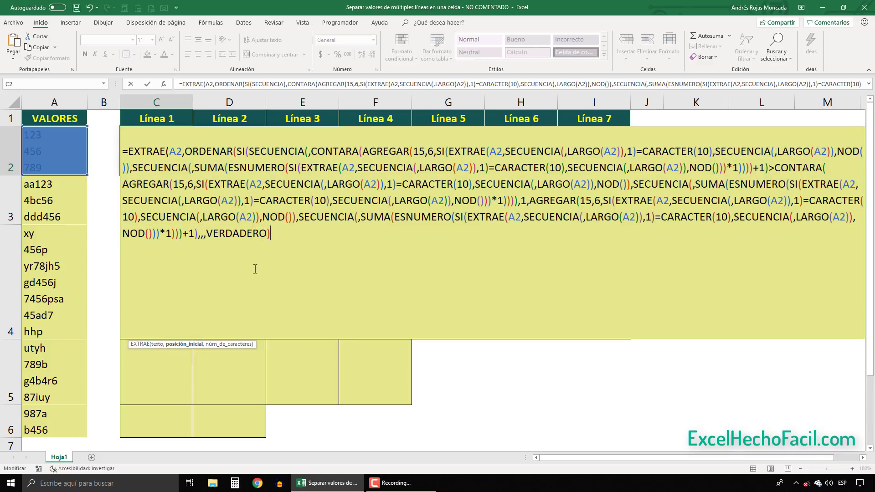
text(,)
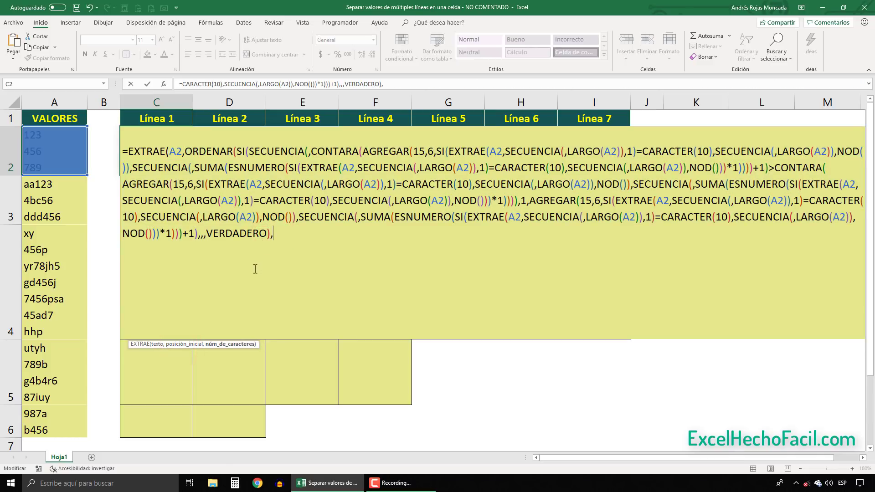
text(con)
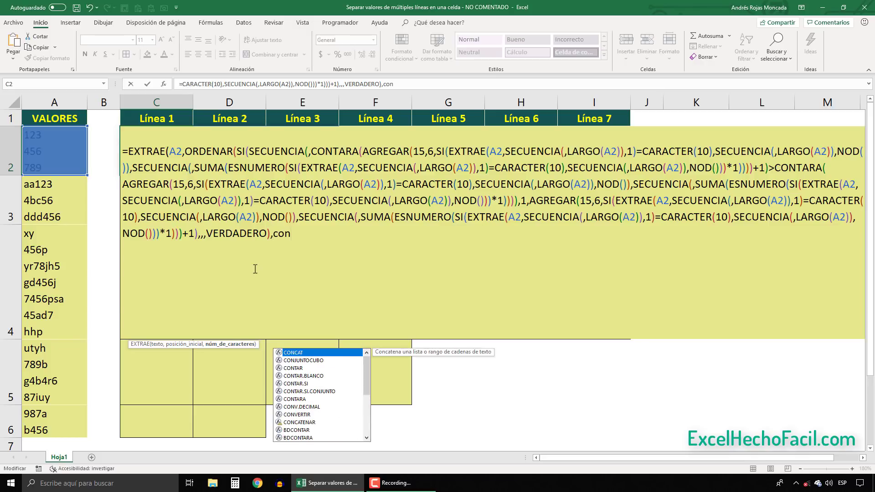
text(tar)
key(Down)
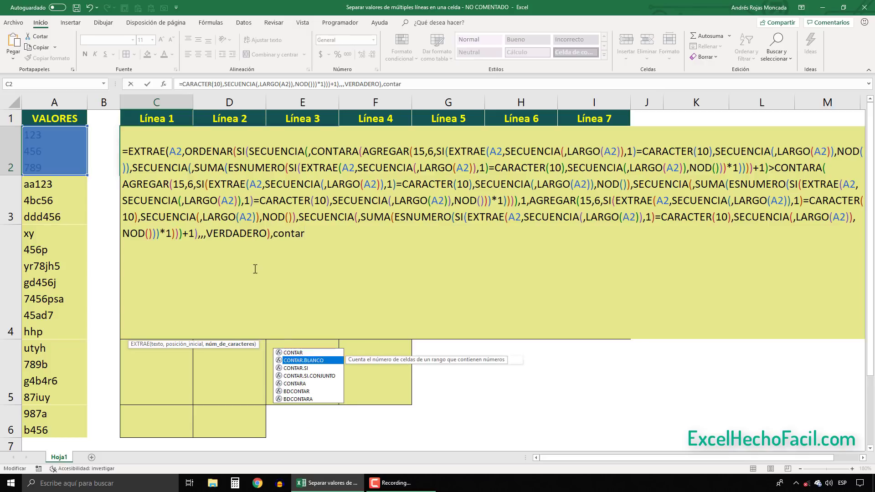
key(Down)
key(Down)
key(Down)
key(Tab)
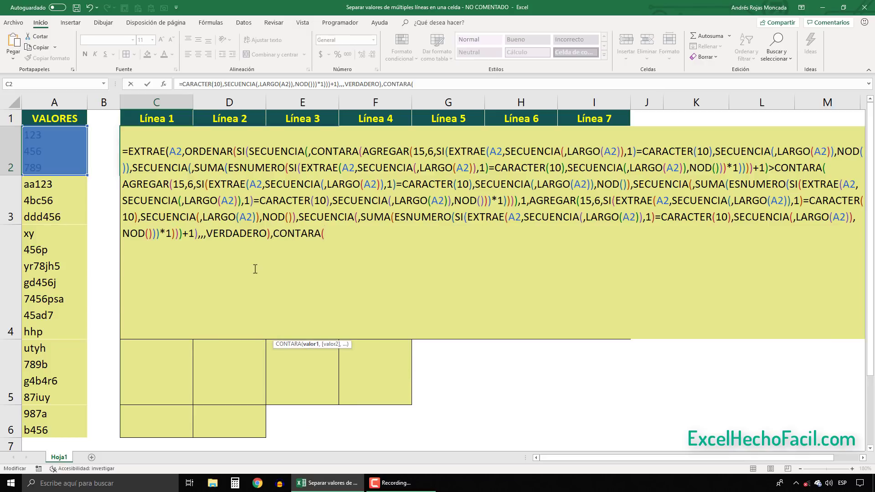
click(362, 152)
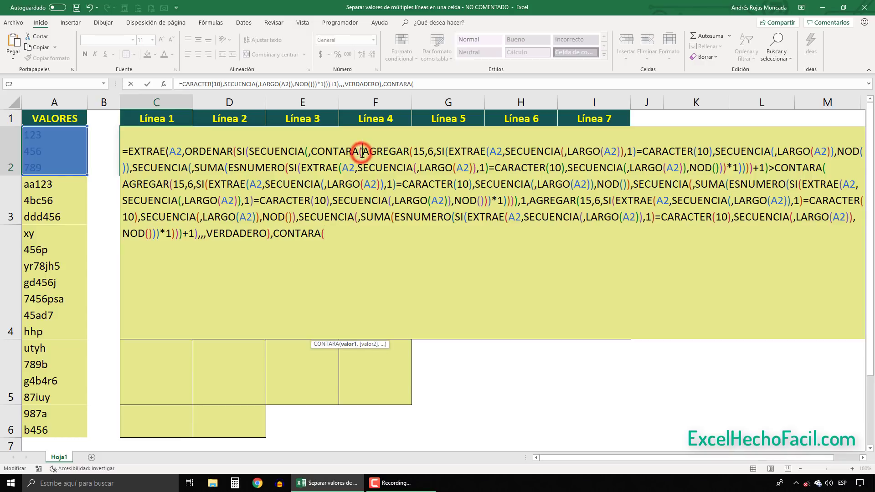
click(348, 344)
key(ctrl+c)
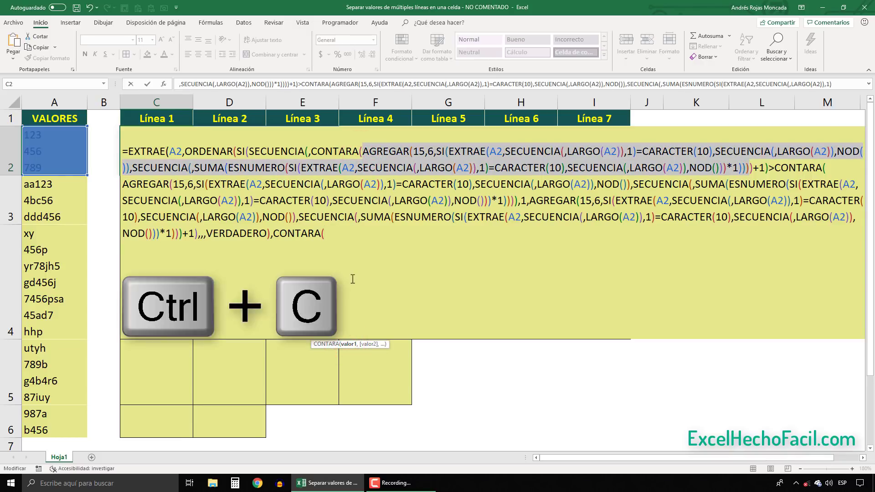
click(330, 234)
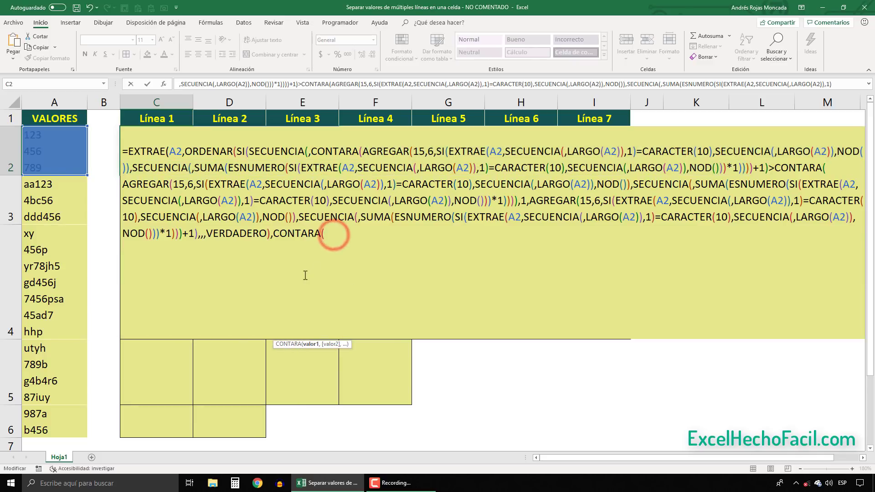
key(ctrl+v)
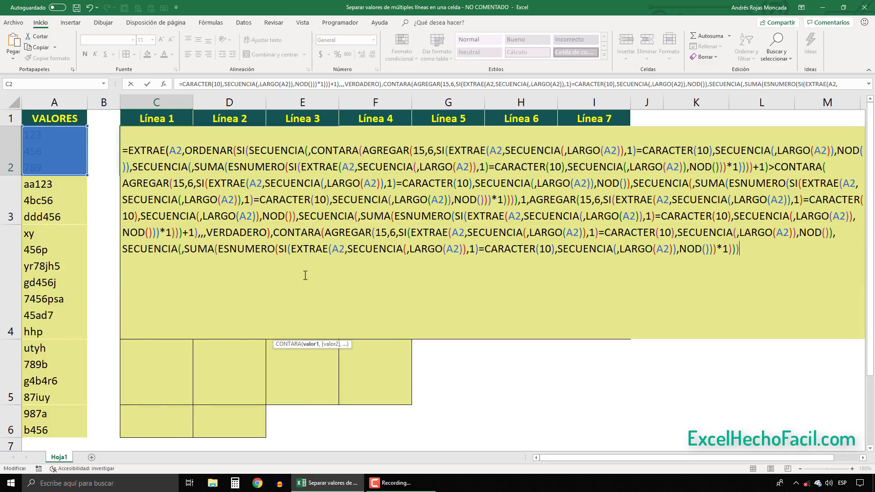
text())
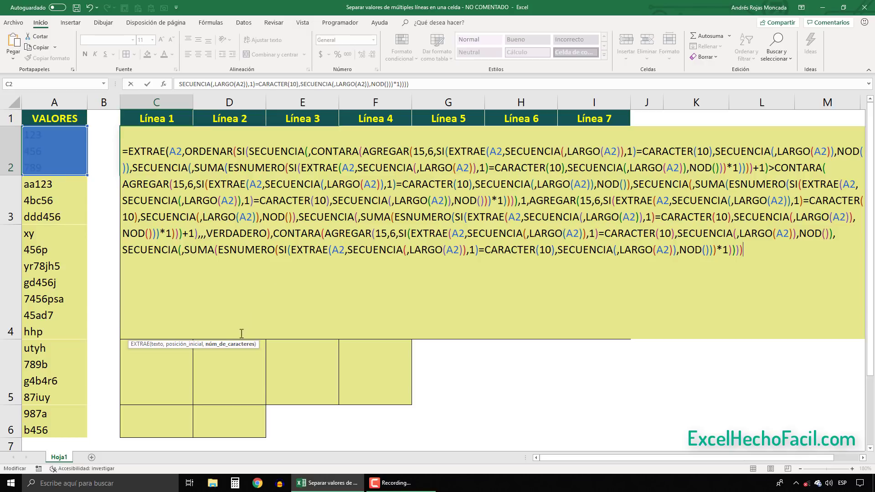
Step: Add +1 to the CONTARA count and check that the length argument evaluates to 3
click(230, 344)
key(F9)
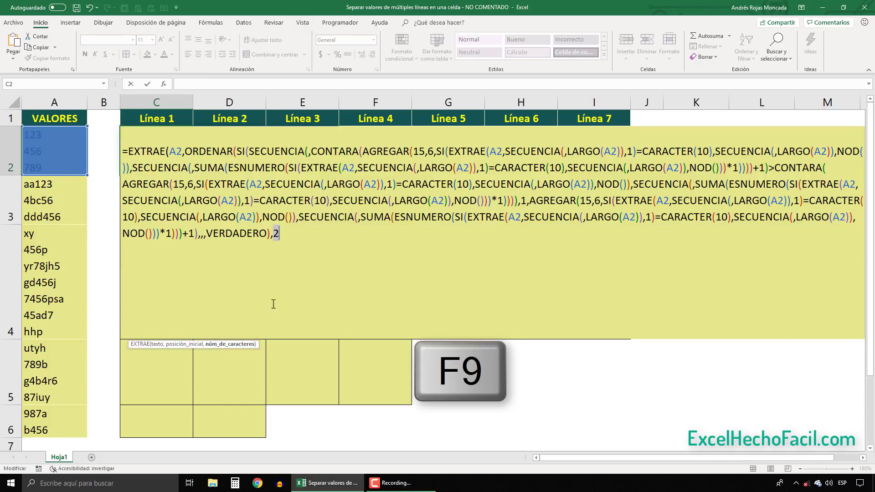
key(ctrl+z)
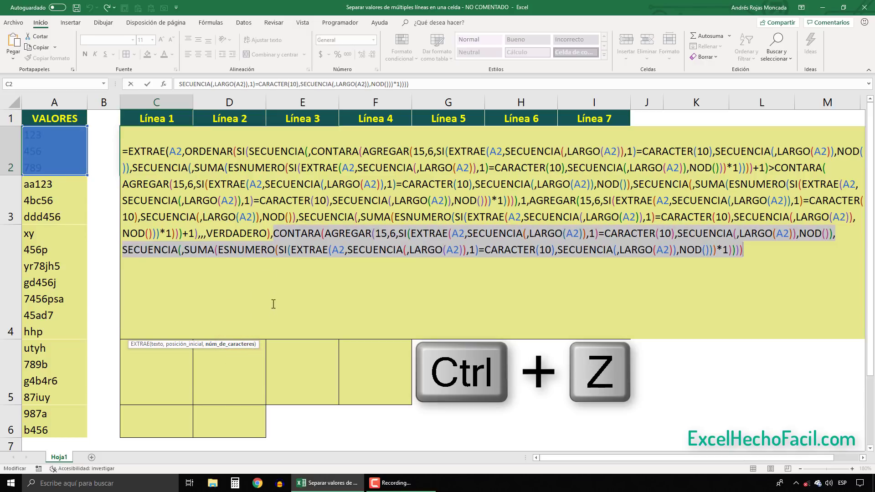
click(744, 250)
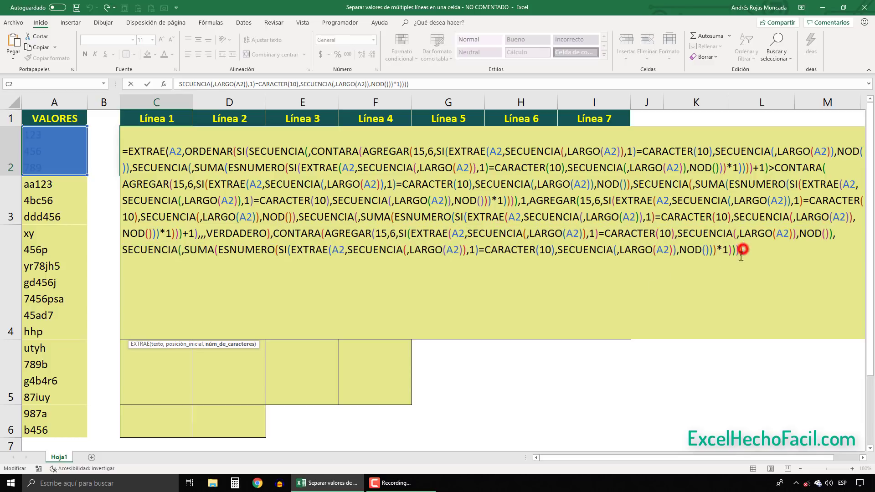
text(+1)
click(234, 344)
key(F9)
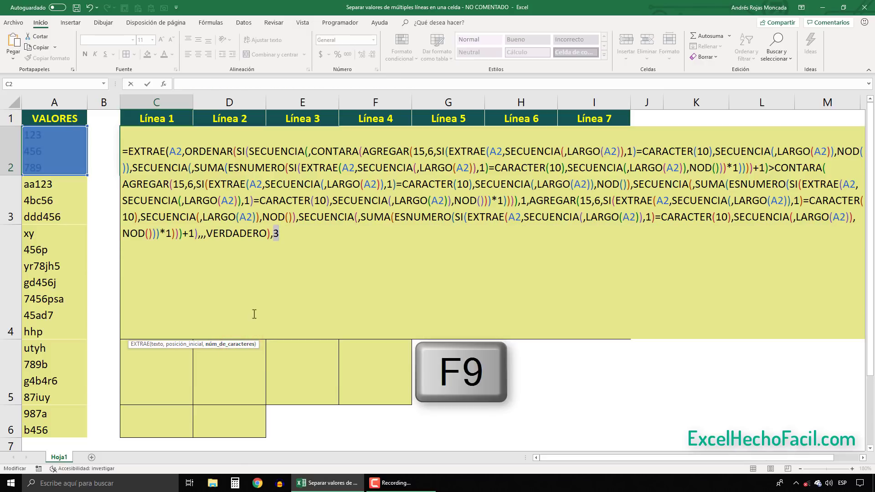
key(ctrl+z)
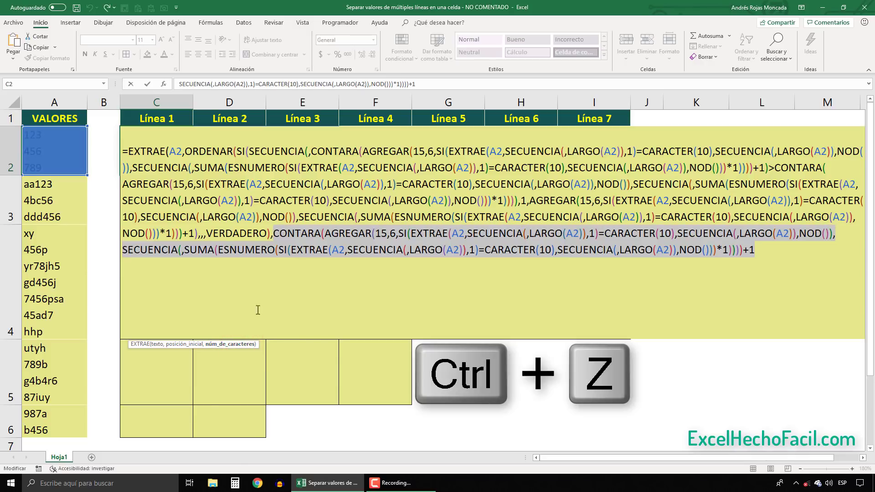
Step: Turn the length argument into SECUENCIA(,CONTARA(…)+1), previewing {1,2,3}, and start a '>cont' comparison after it
click(275, 233)
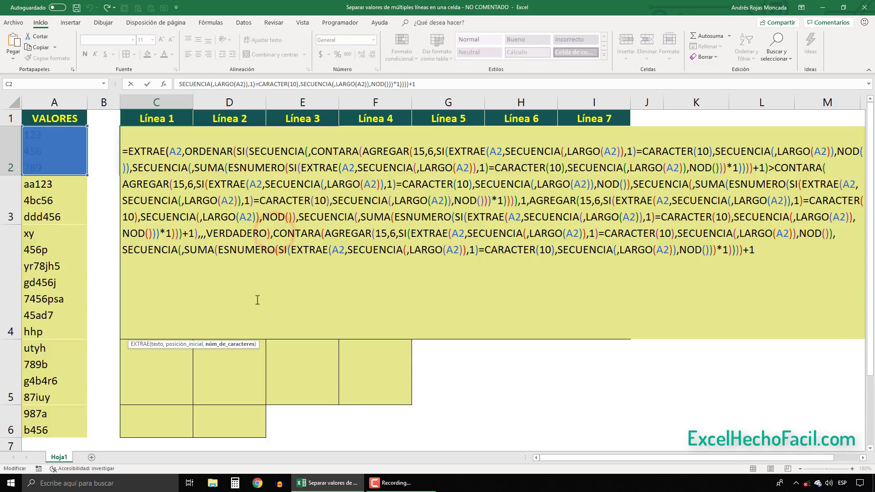
text(SECUENCIA()
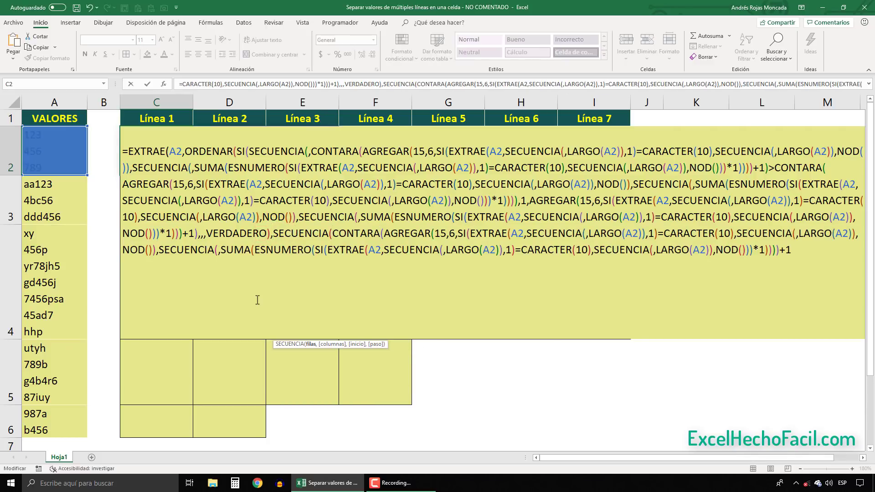
text(,)
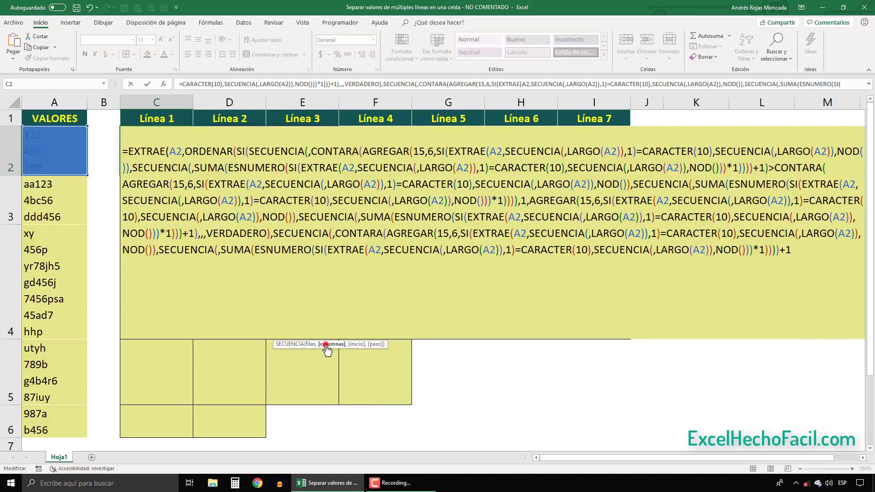
click(328, 345)
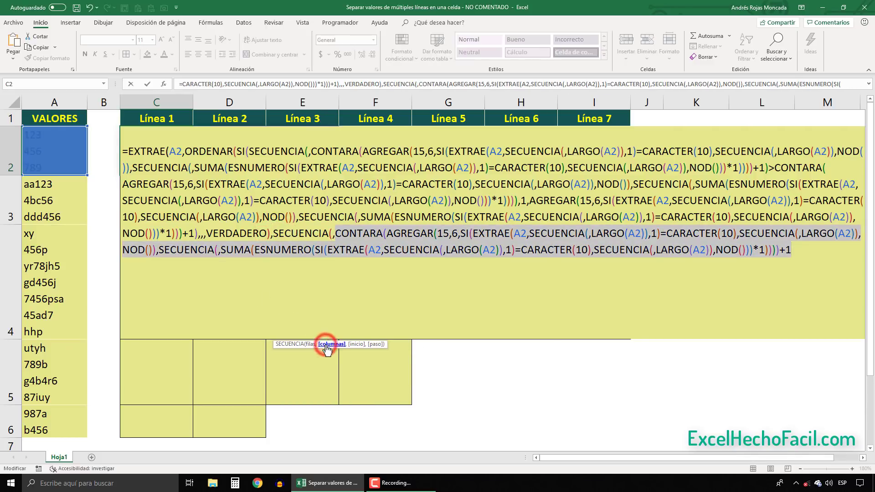
click(793, 250)
text())
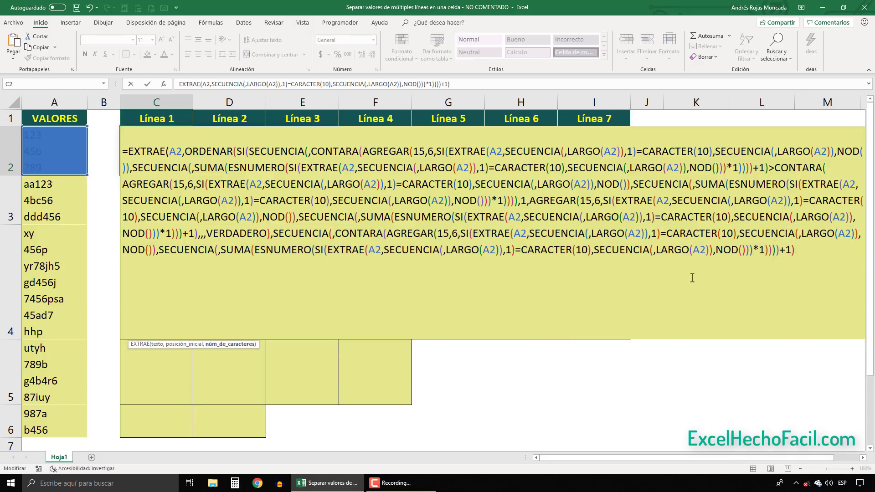
click(228, 344)
key(F9)
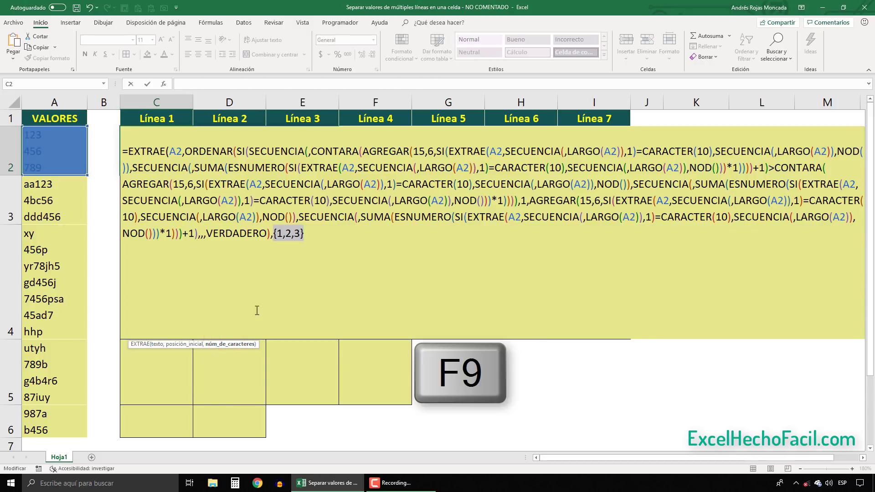
key(ctrl+z)
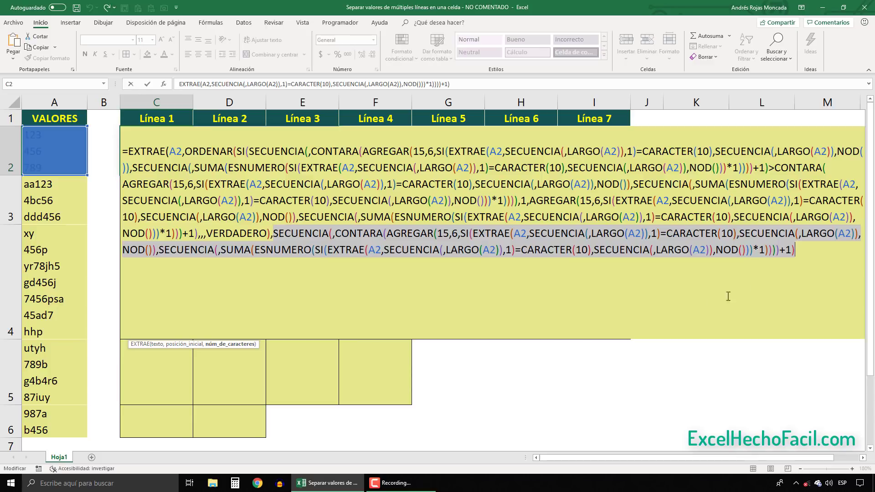
click(797, 251)
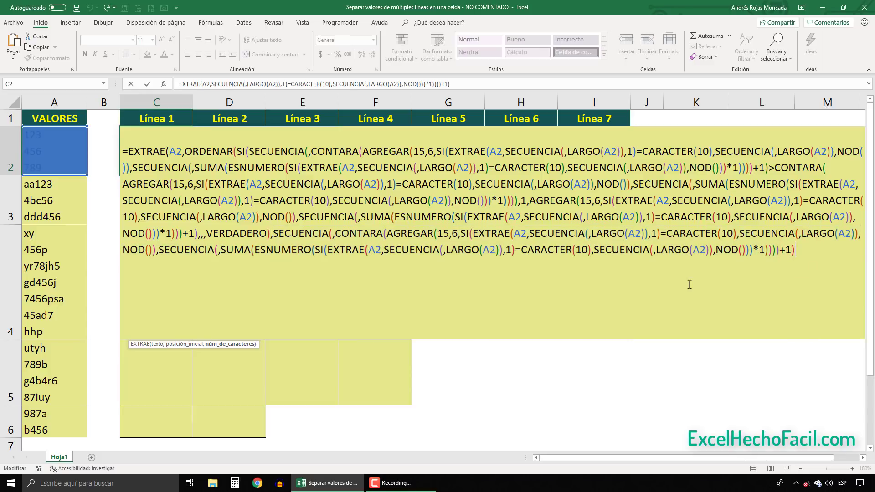
text(>cont)
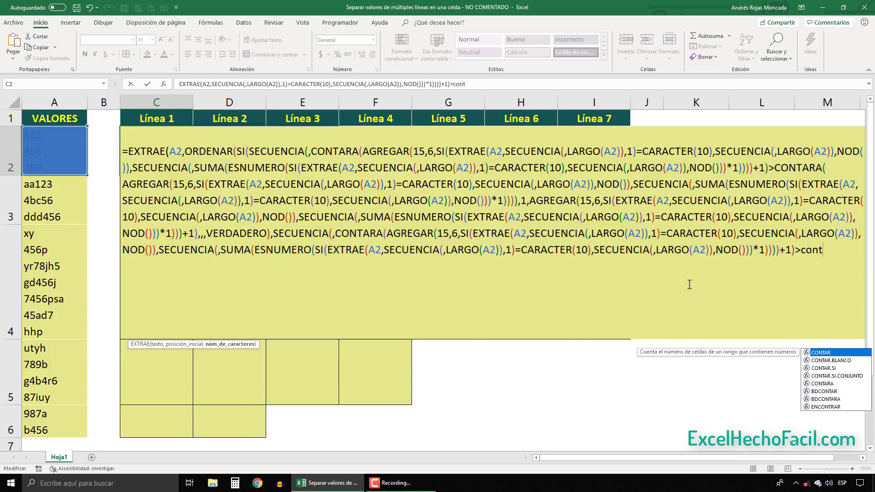
Step: Complete the comparison as >CONTARA(AGREGAR(…)) using the pasted AGREGAR expression, and preview it
key(Tab)
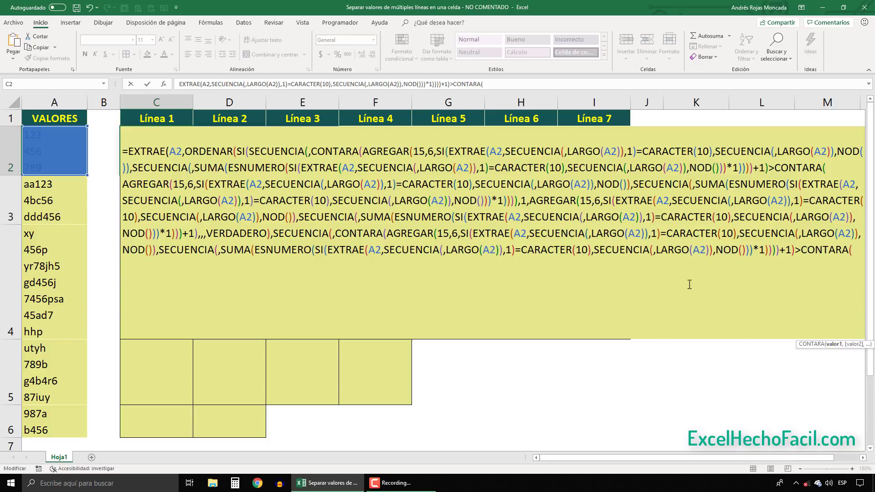
key(ctrl+v)
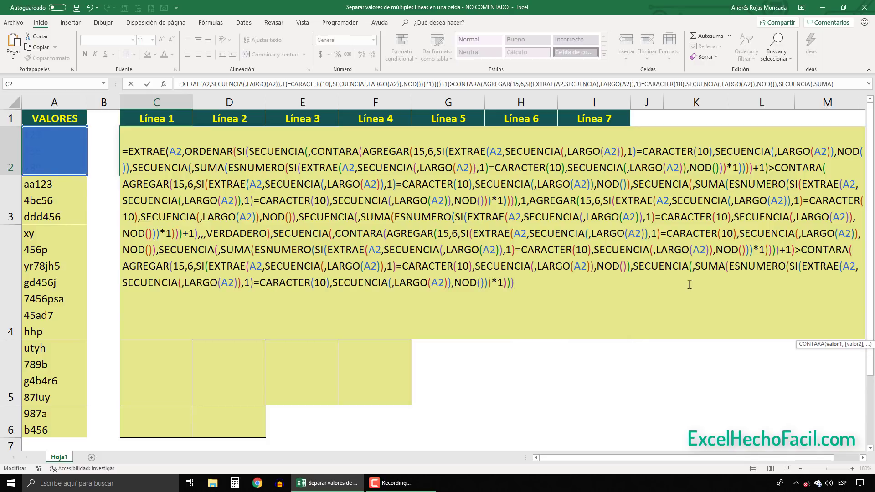
text())
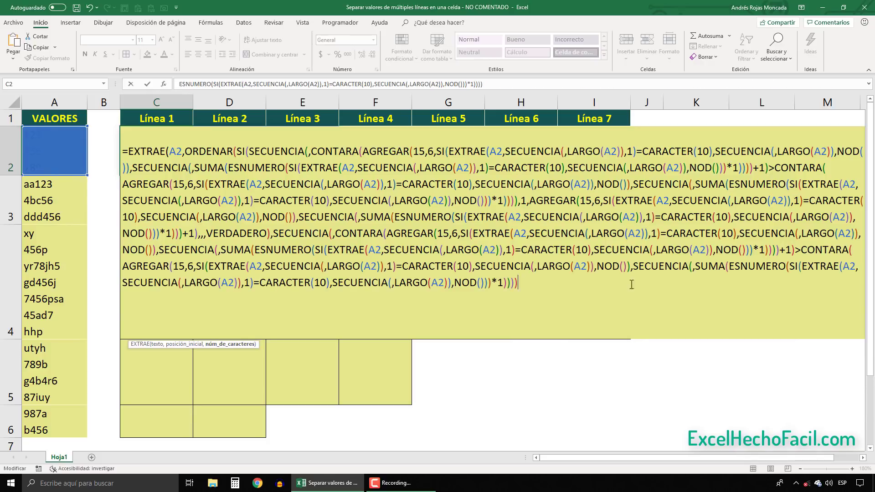
drag(526, 285, 803, 249)
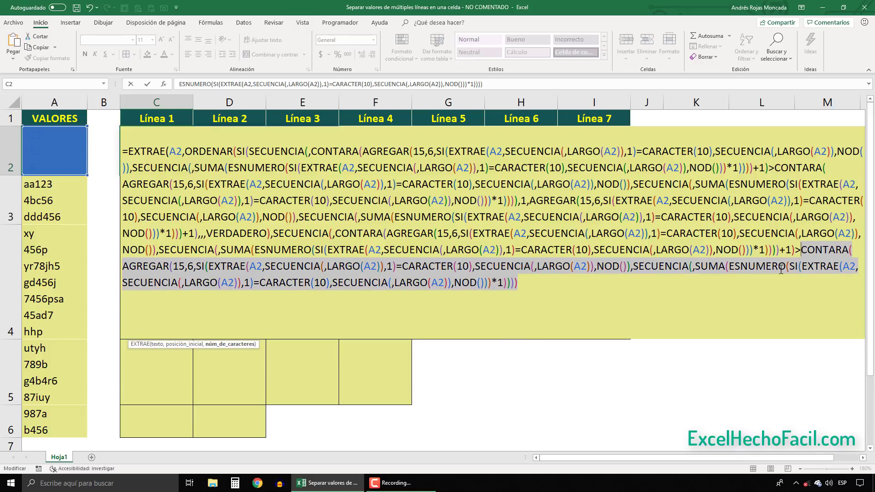
key(F9)
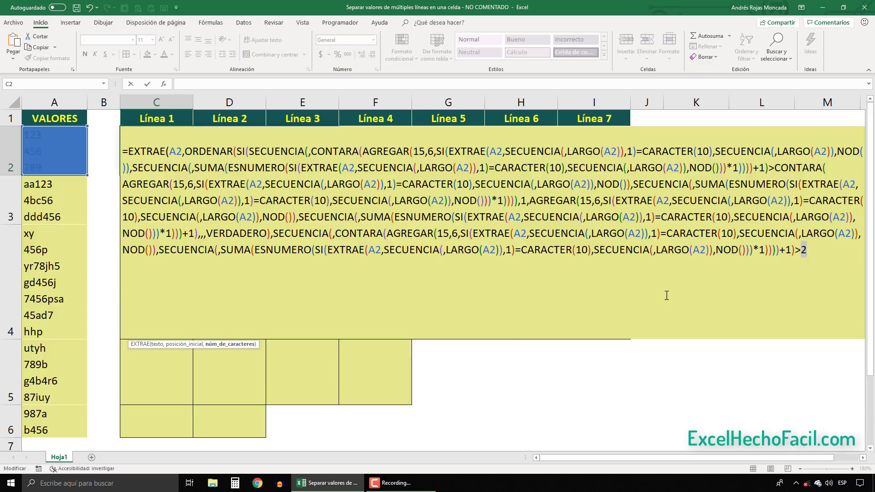
key(ctrl+z)
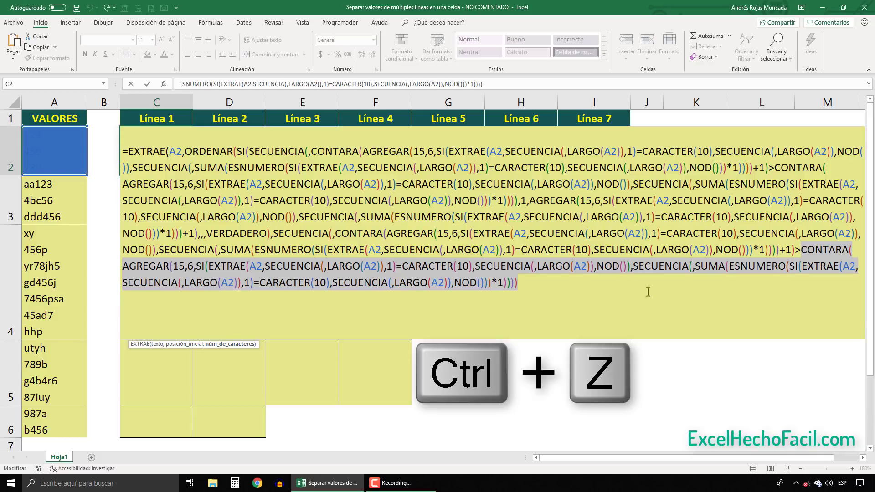
Step: Confirm the length argument gives {FALSO,FALSO,VERDADERO}, then start an SI( before SECUENCIA
click(525, 286)
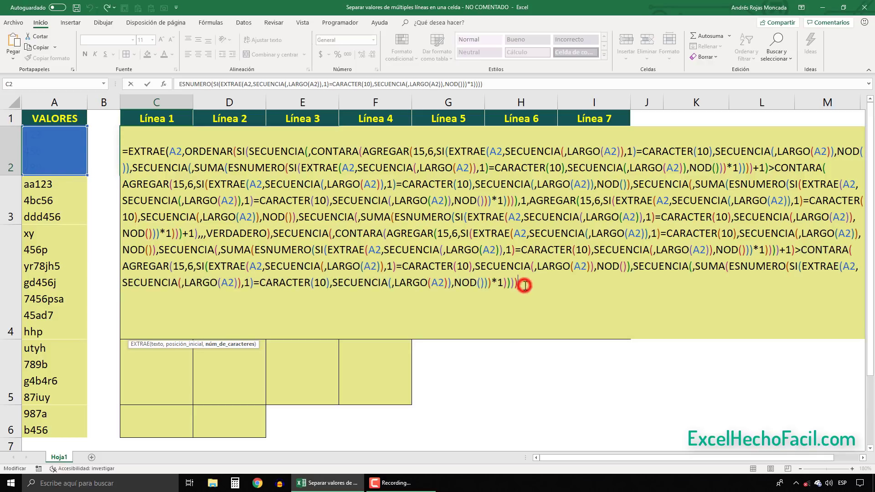
click(235, 345)
key(F9)
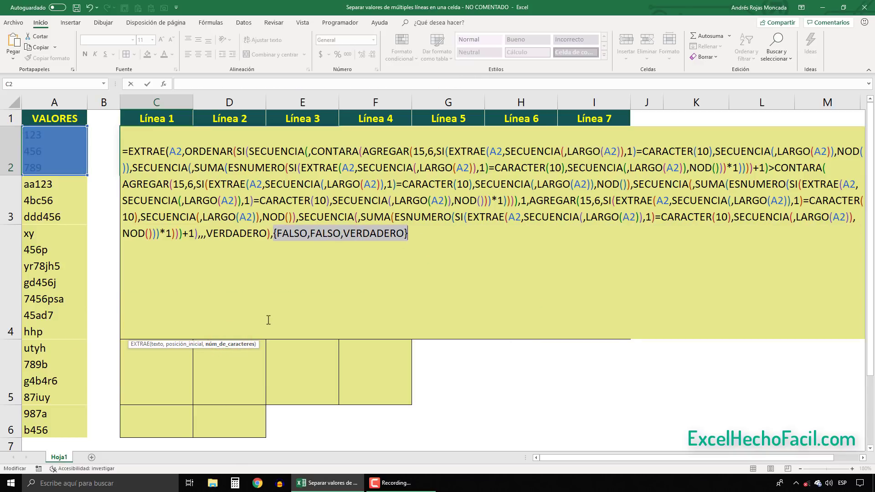
key(ctrl+z)
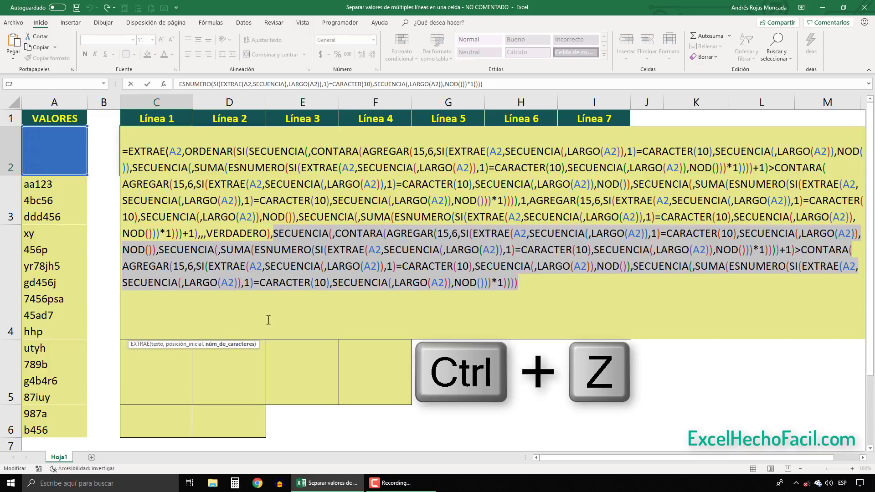
click(273, 234)
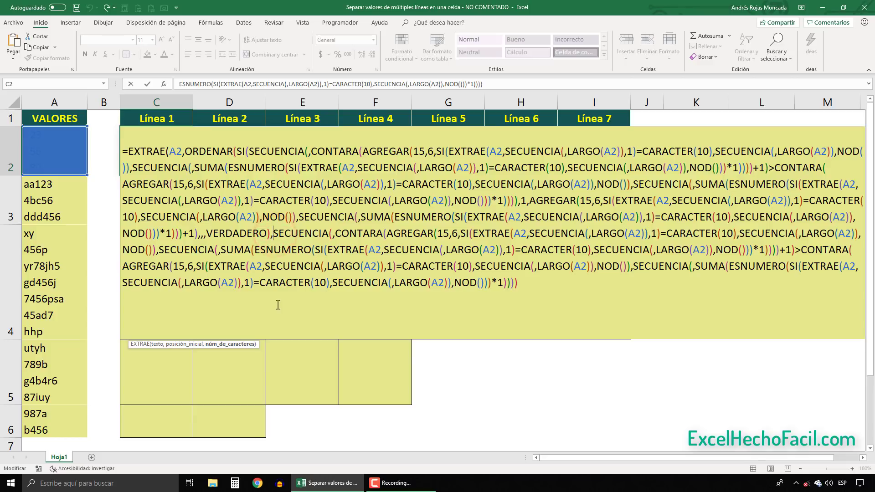
text(SI()
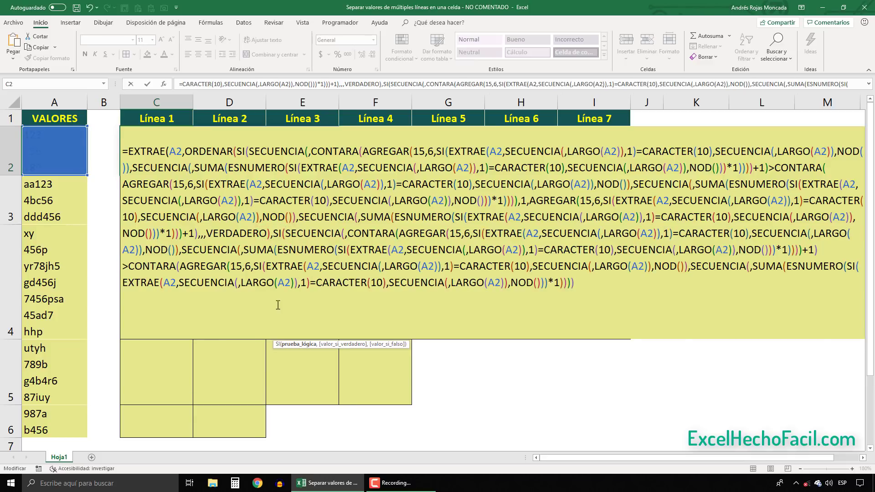
Step: Give the SI a true value of LARGO(A2)+1 and confirm it evaluates to 12
click(294, 344)
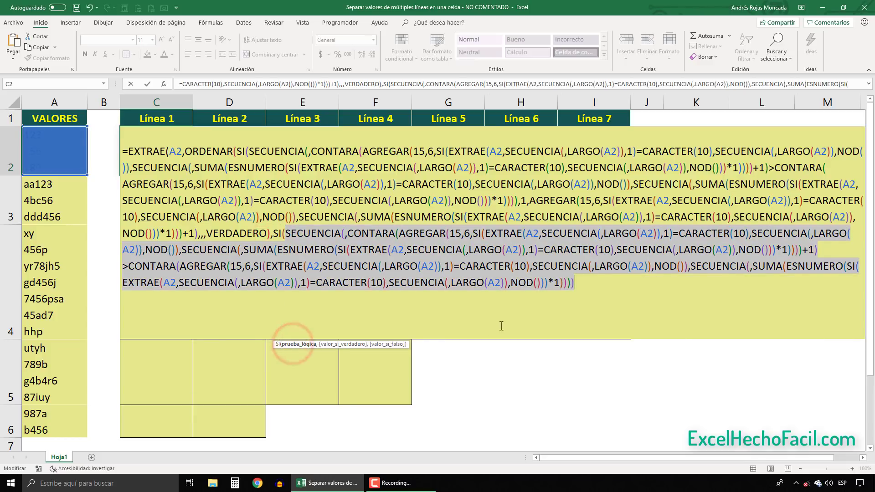
click(575, 287)
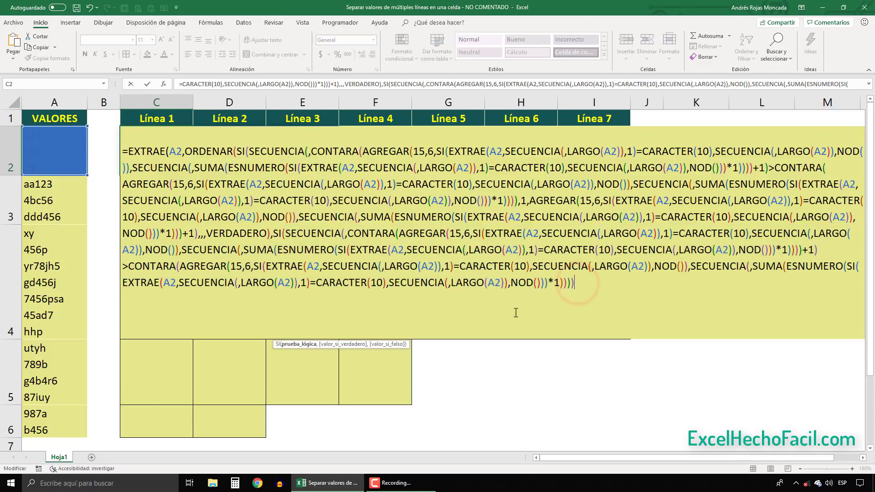
text(,lar)
key(Tab)
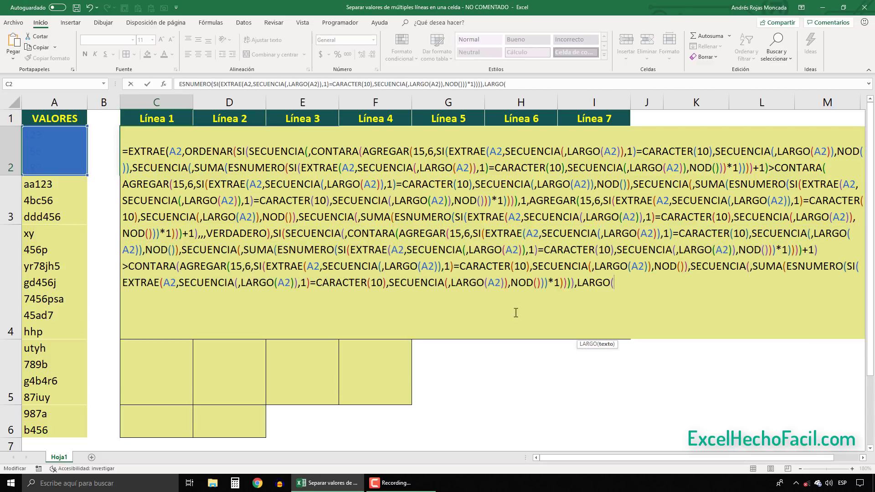
click(52, 159)
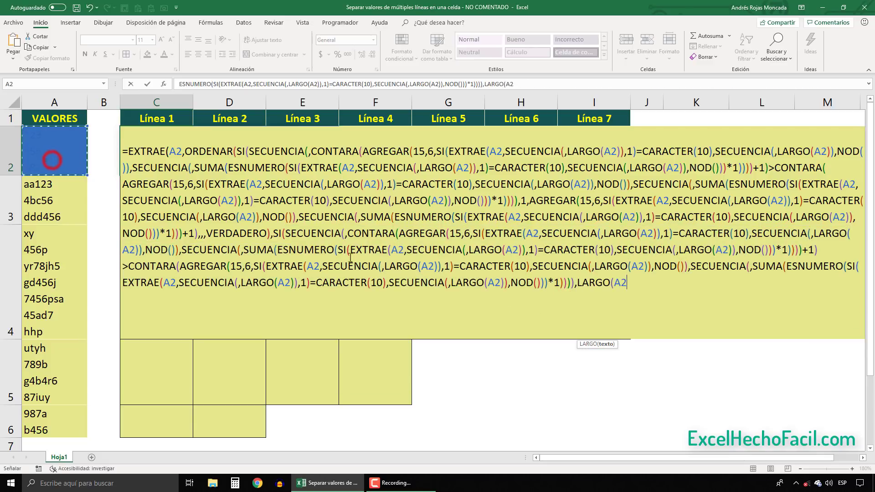
text()+1)
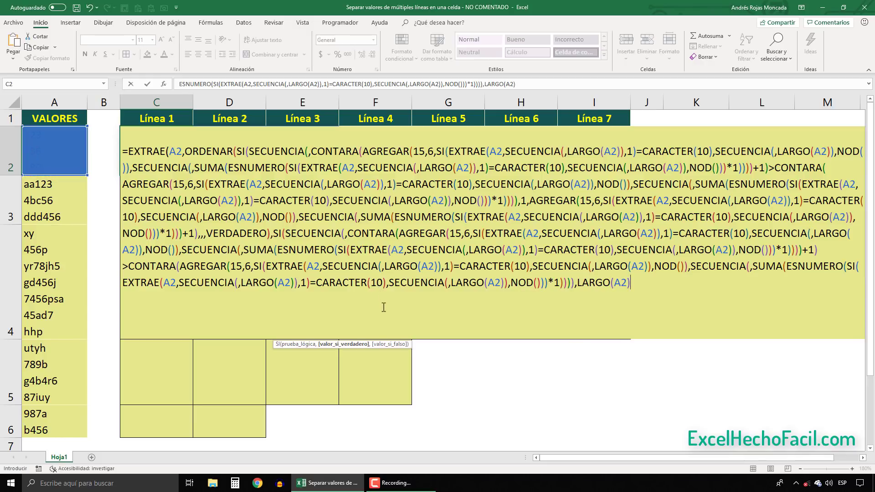
click(355, 342)
key(F9)
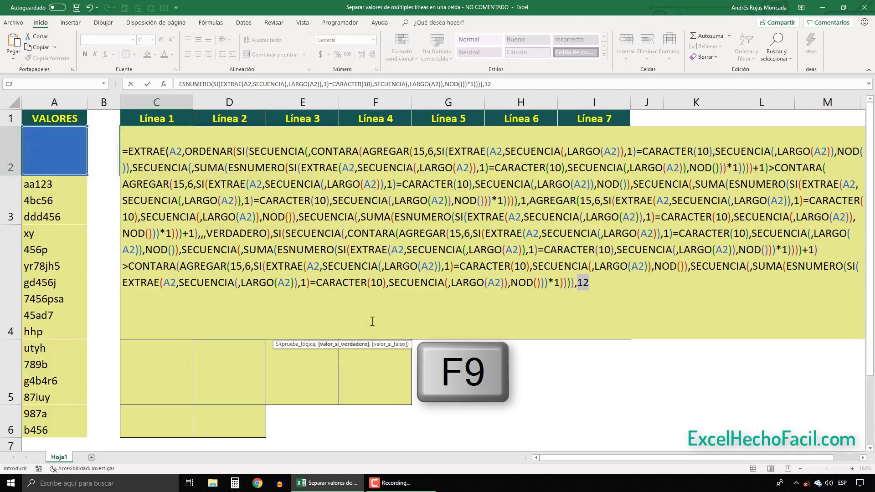
key(ctrl+z)
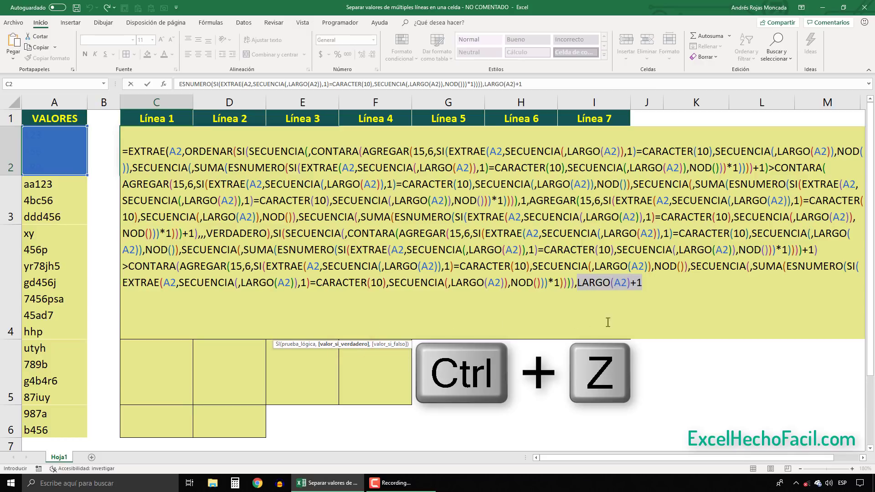
Step: Paste the AGREGAR positions as the false value, previewing {4,8} and the whole argument as {4,8,12}
click(664, 281)
text(,)
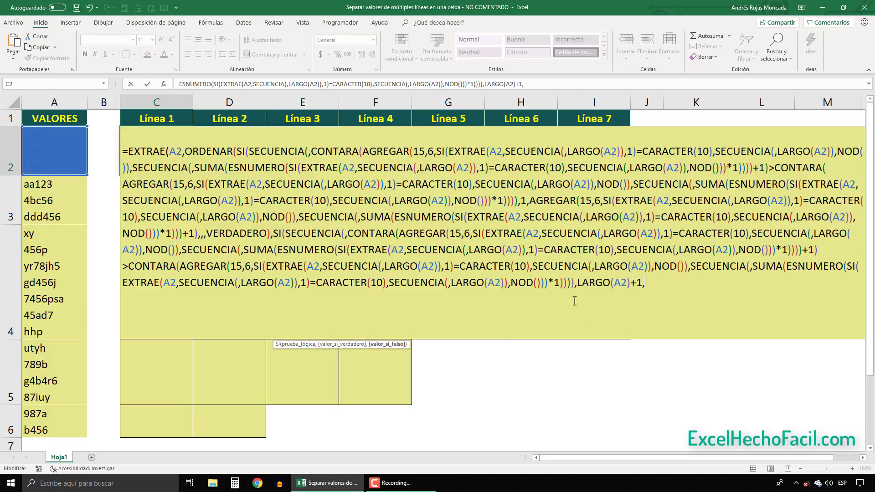
key(ctrl+v)
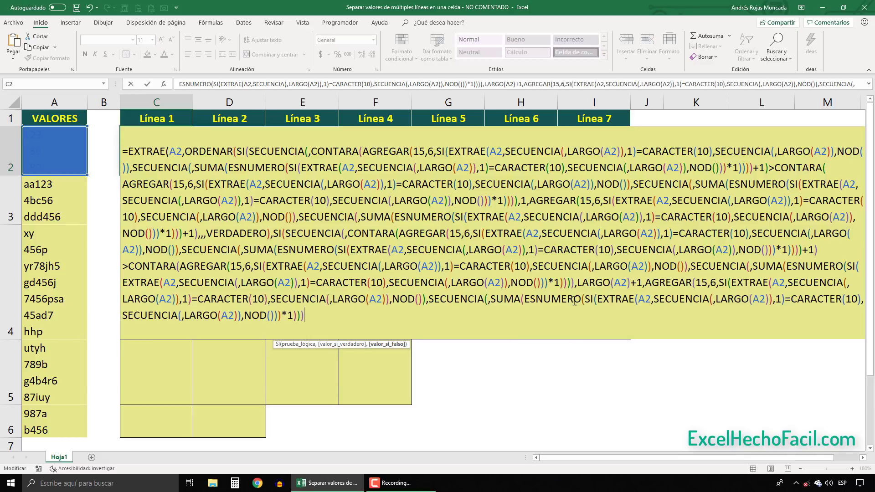
click(375, 345)
key(F9)
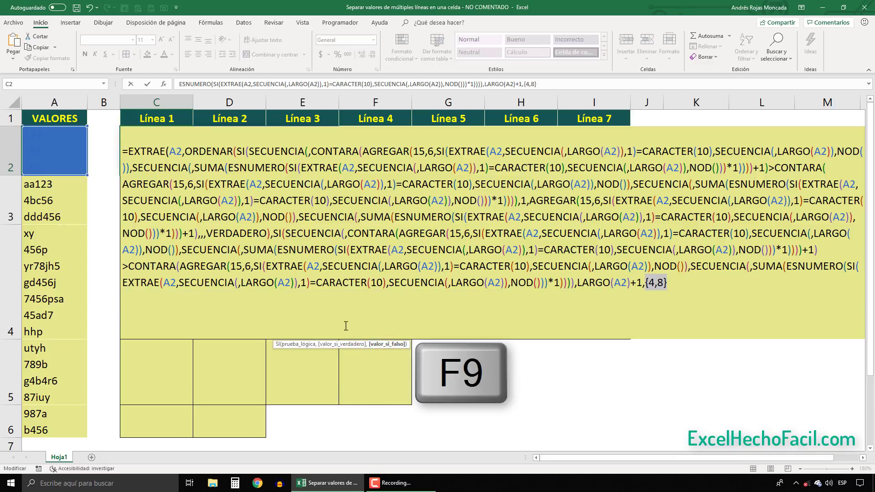
key(ctrl+z)
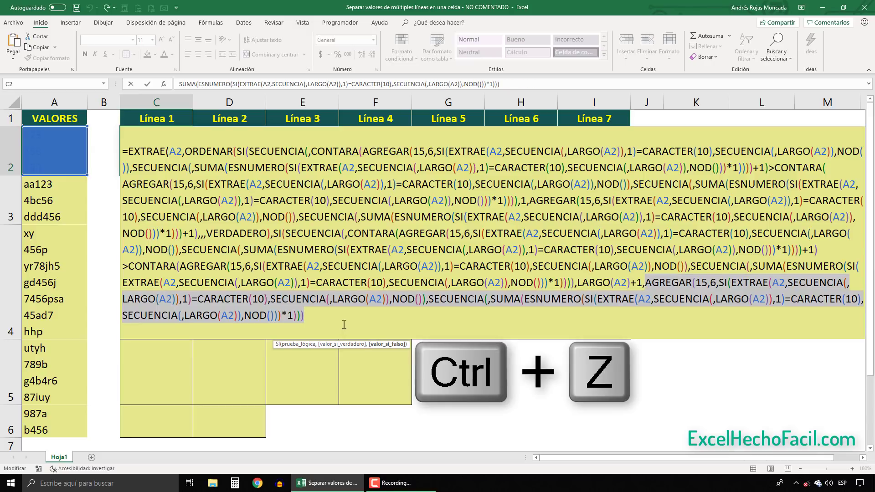
click(316, 321)
text())
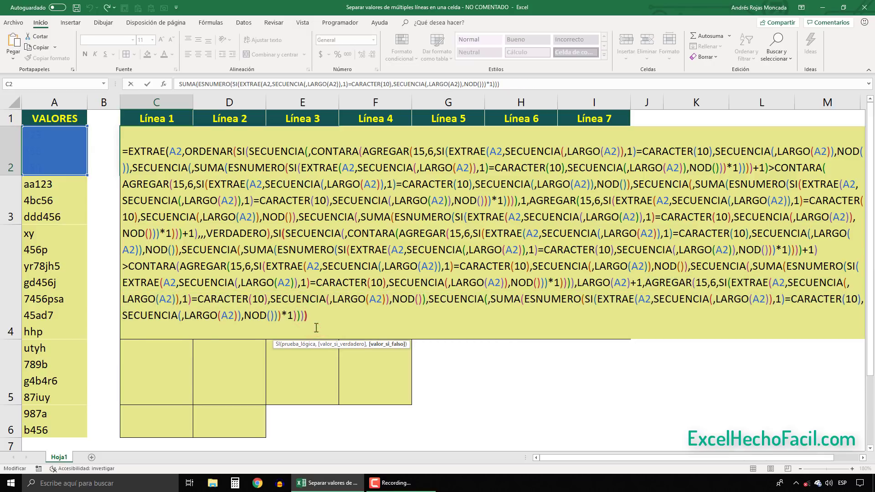
click(317, 328)
click(233, 345)
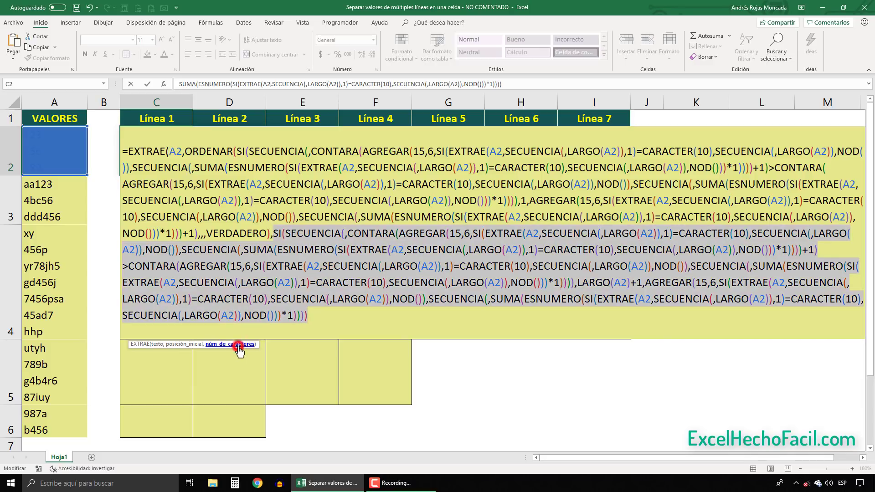
key(F9)
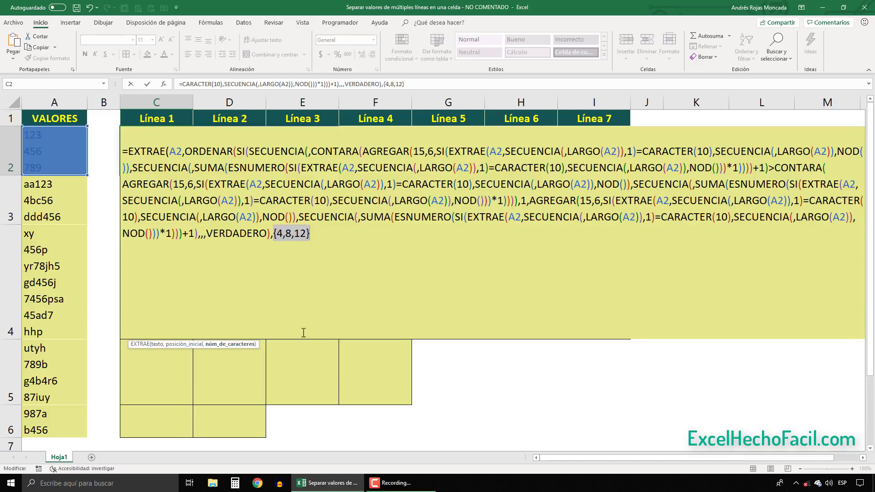
key(ctrl+z)
Step: Subtract the copied ORDENAR start positions so lengths become {3,3,3}, then commit to spill 123, 456, 789
click(314, 318)
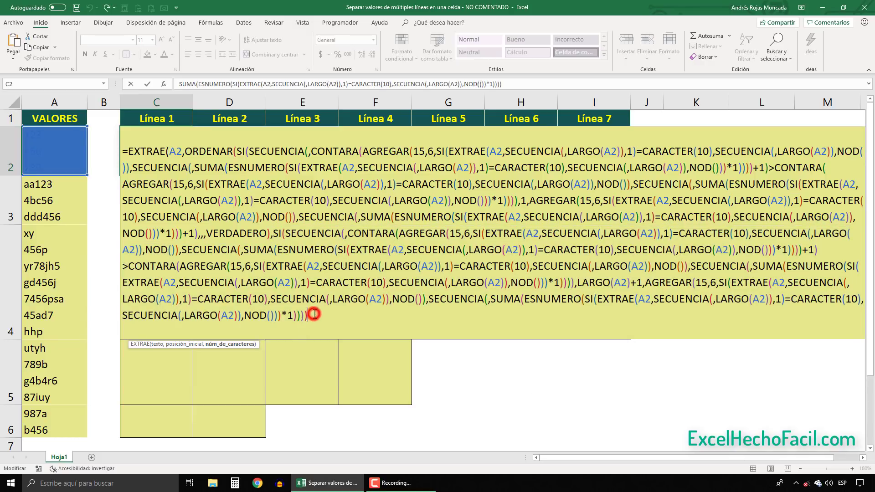
text(-)
click(192, 345)
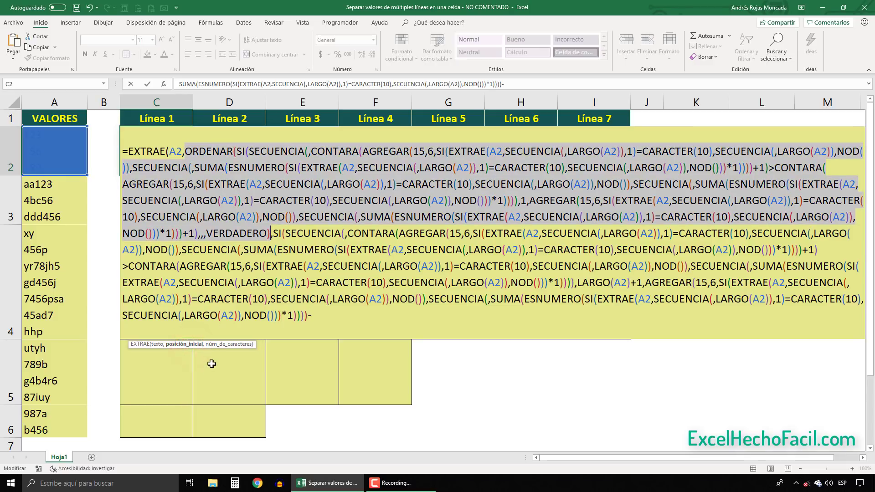
key(ctrl+c)
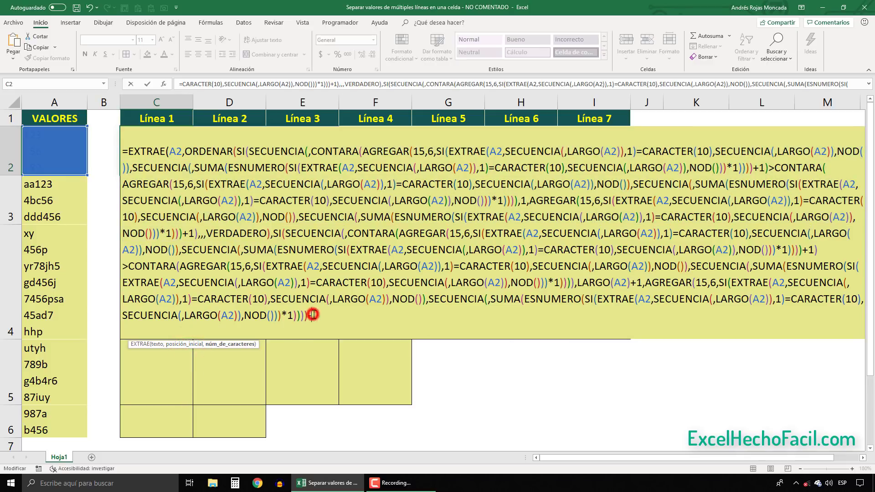
click(312, 316)
key(ctrl+v)
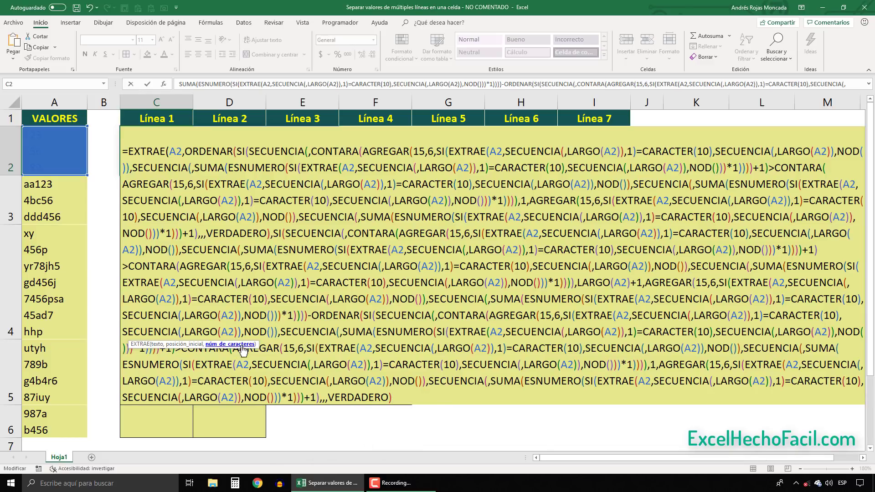
click(235, 344)
key(F9)
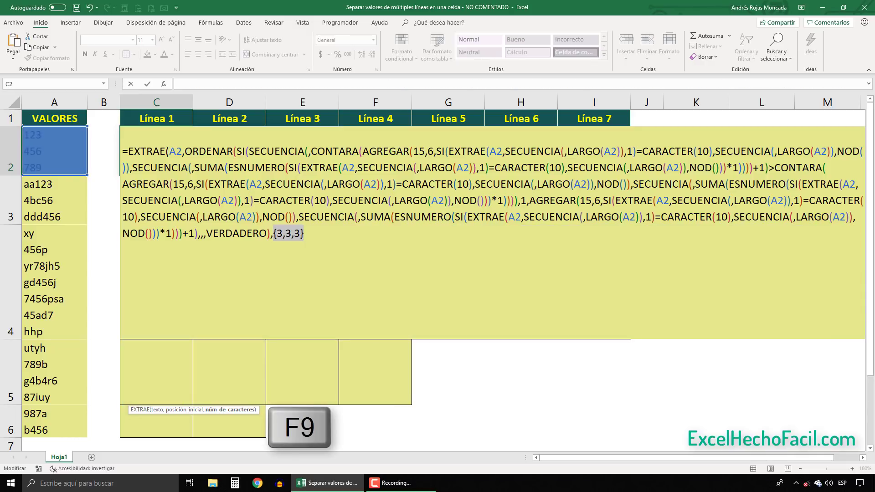
key(ctrl+z)
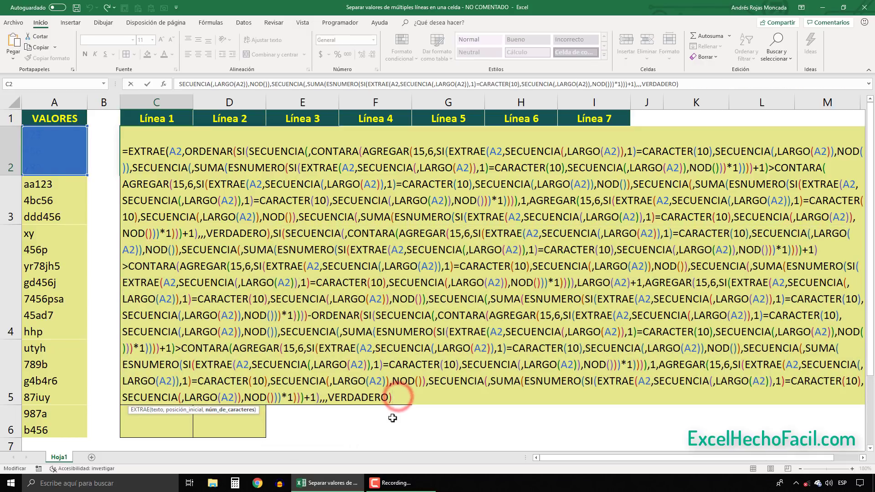
text())
key(ctrl+Return)
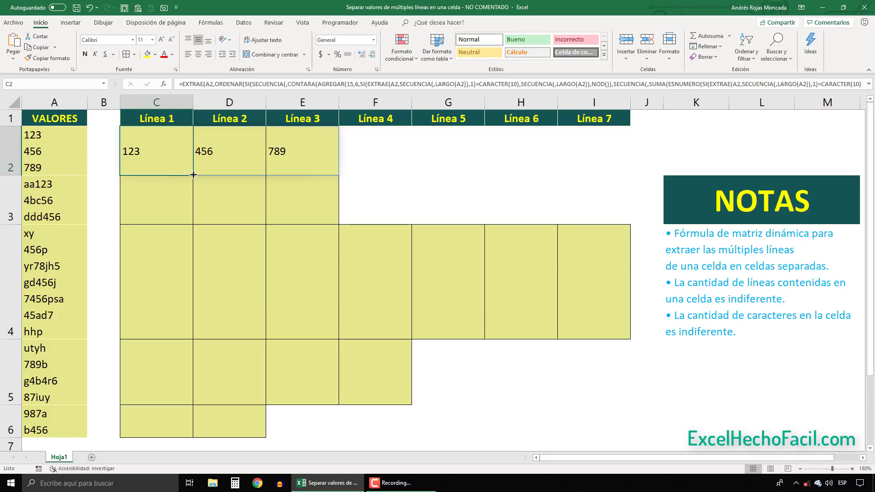
Step: Drag C2's formula down to C6 so rows 3–6 are split into Línea columns too
mouse_move(193, 175)
mouse_down()
mouse_move(189, 321)
mouse_move(173, 424)
mouse_up()
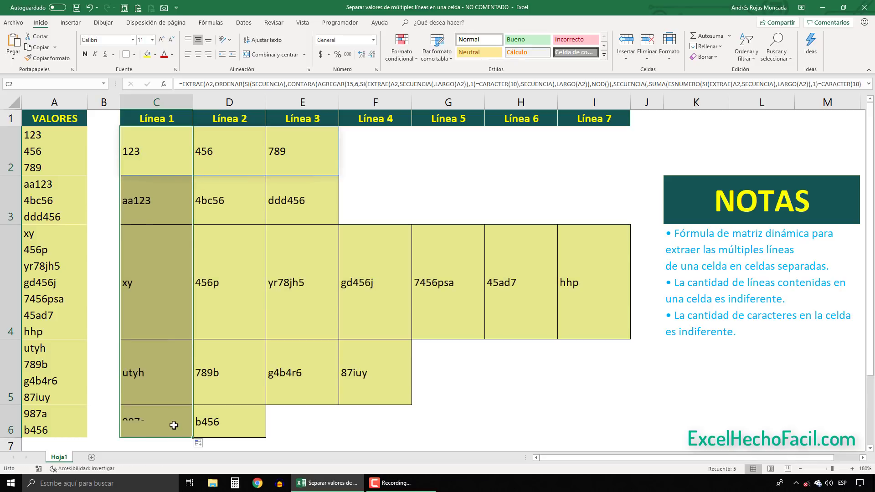
click(690, 119)
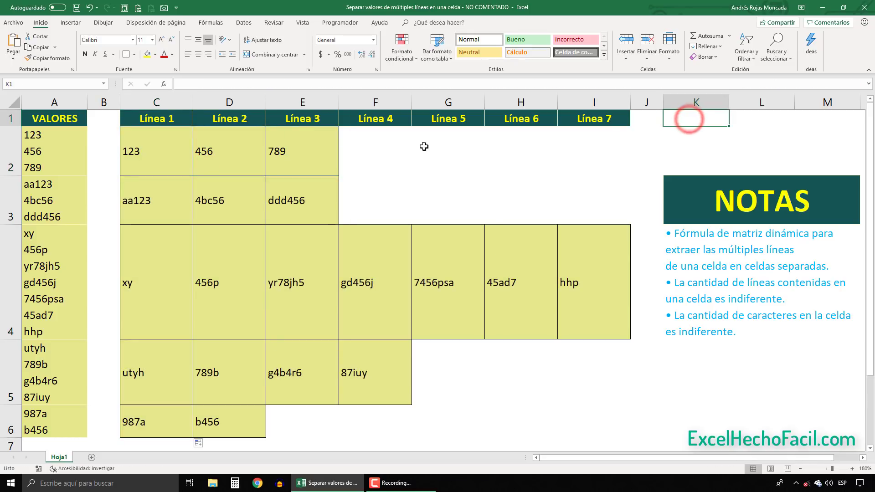